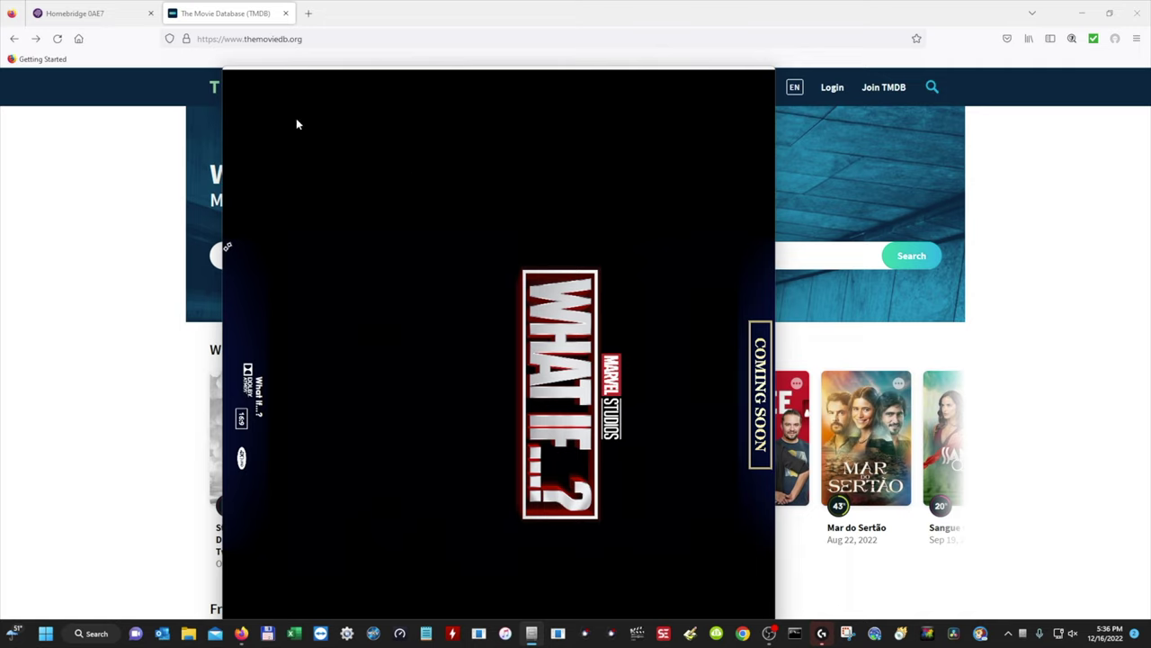
# Bring the TMDB browser page in front of the What If...? poster window
pyautogui.click(237, 17)
# Select the themoviedb.org address and dismiss the address-bar suggestions
pyautogui.moveTo(324, 41); pyautogui.dragTo(195, 48)
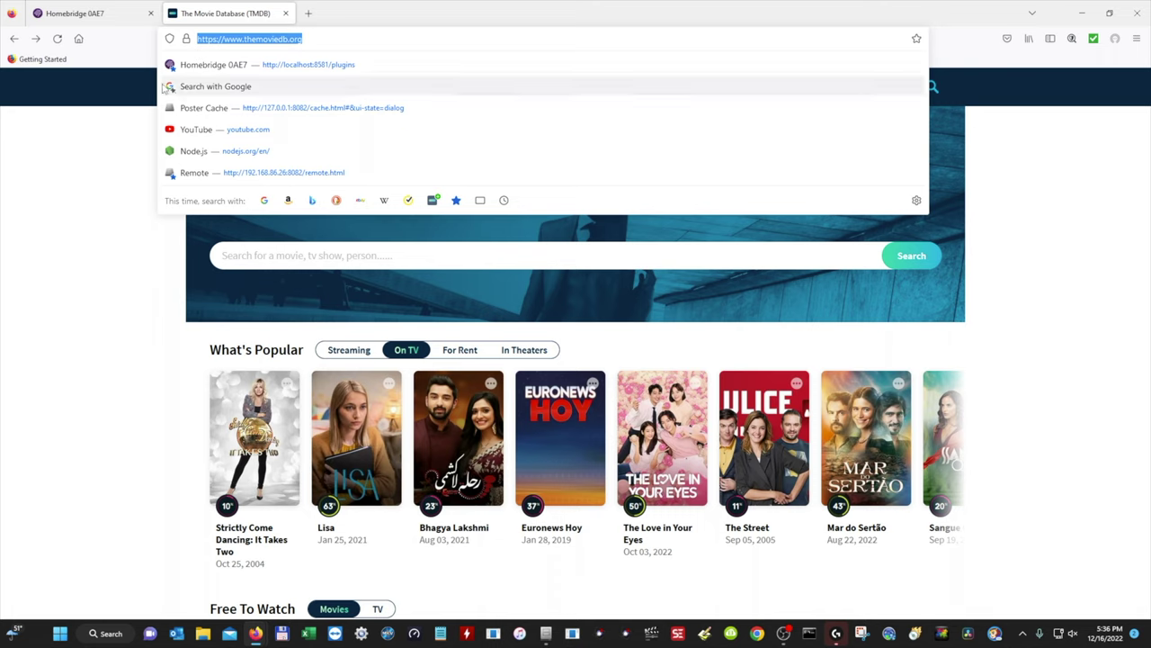
pyautogui.press('Escape')
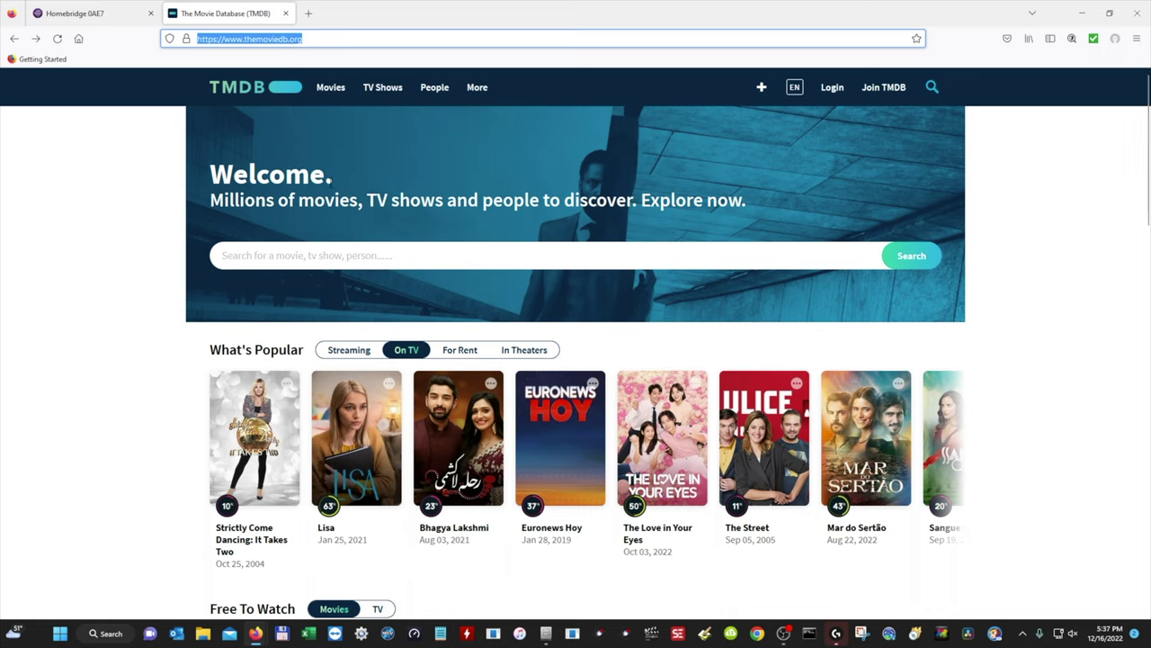
# From the poster window's Settings, launch the web remote at 127.0.0.1:8082/remote.html
pyautogui.click(546, 633)
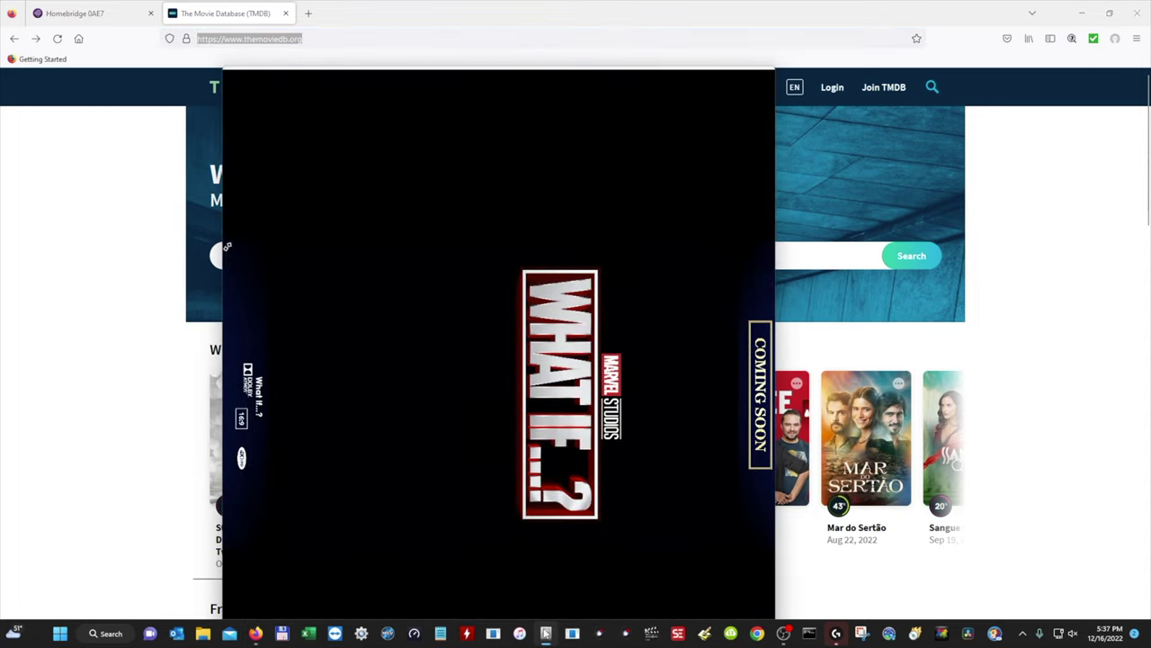
pyautogui.rightClick(501, 319)
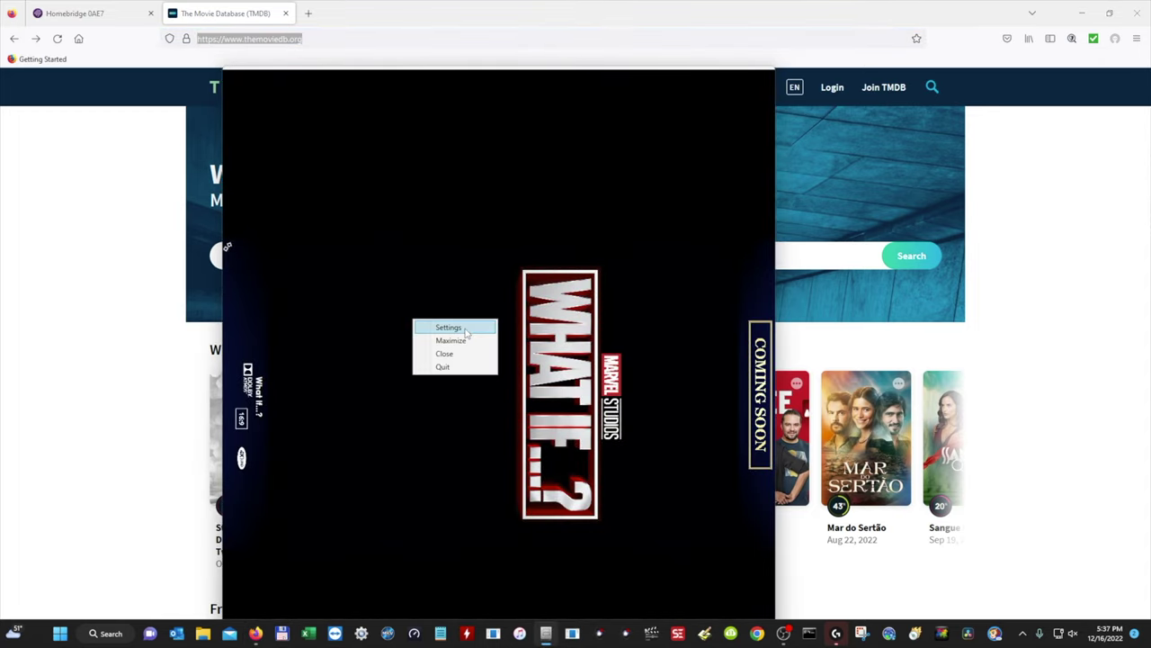
pyautogui.click(465, 329)
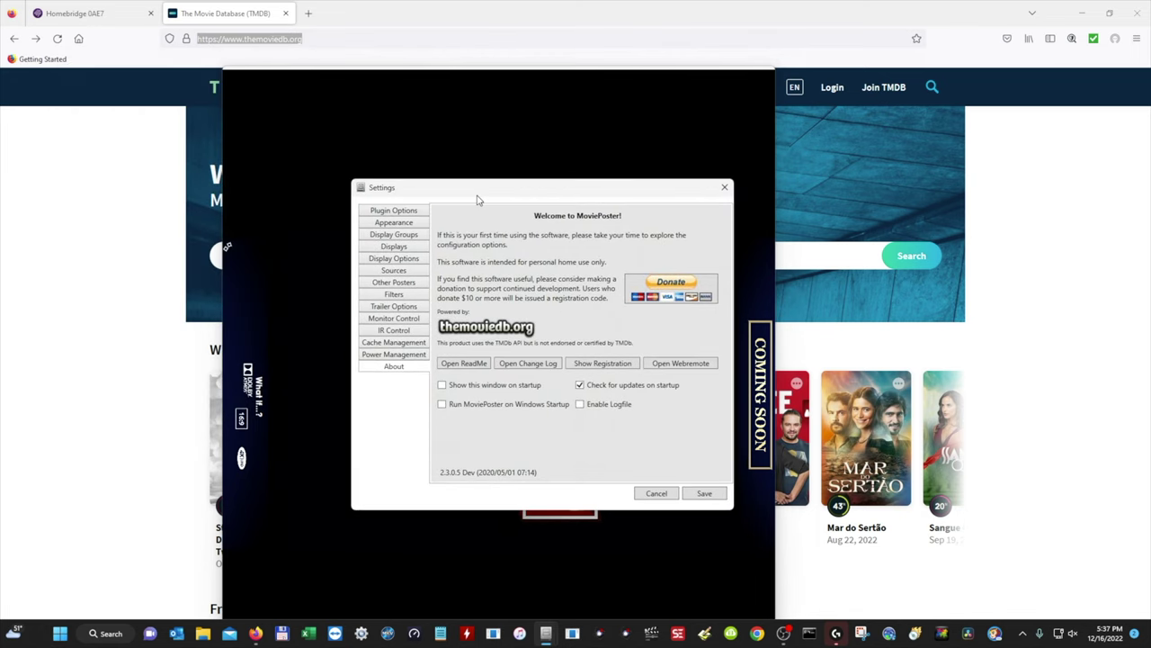
pyautogui.click(680, 365)
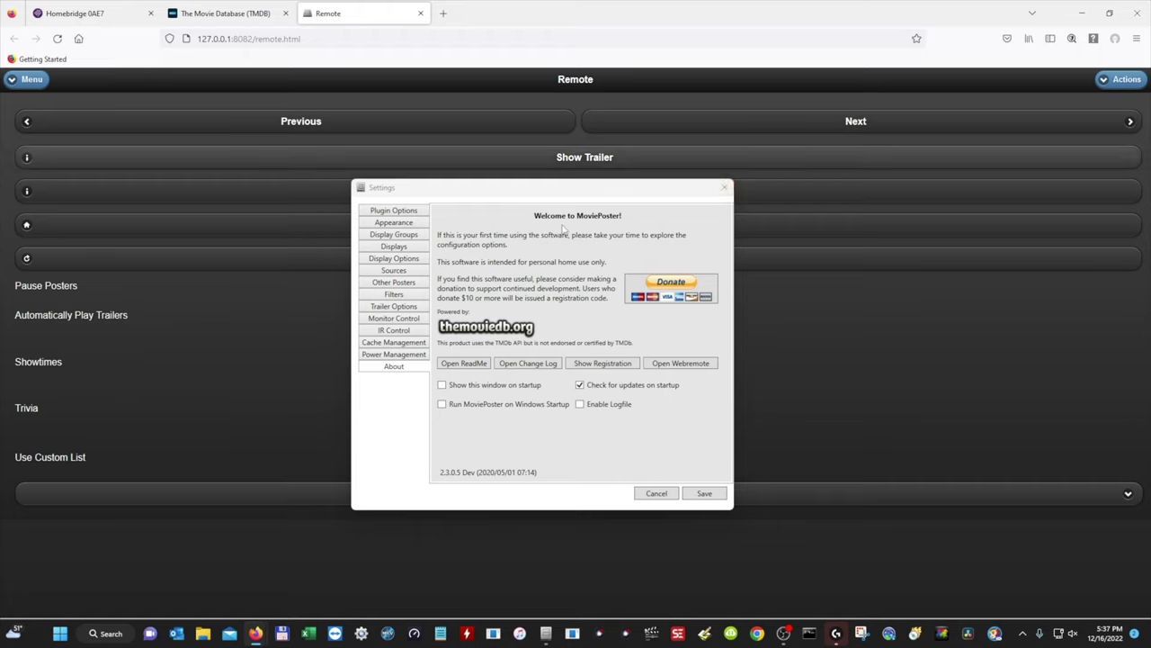
# Close Settings and go to the Poster Cache in the web remote
pyautogui.click(722, 193)
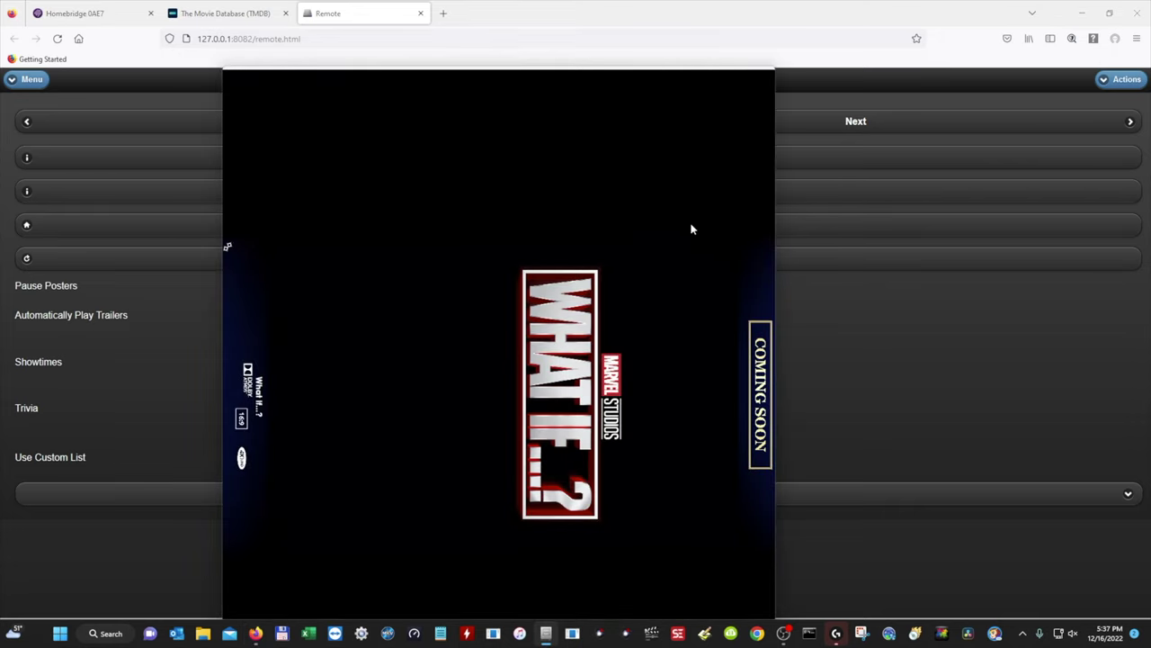
pyautogui.click(384, 19)
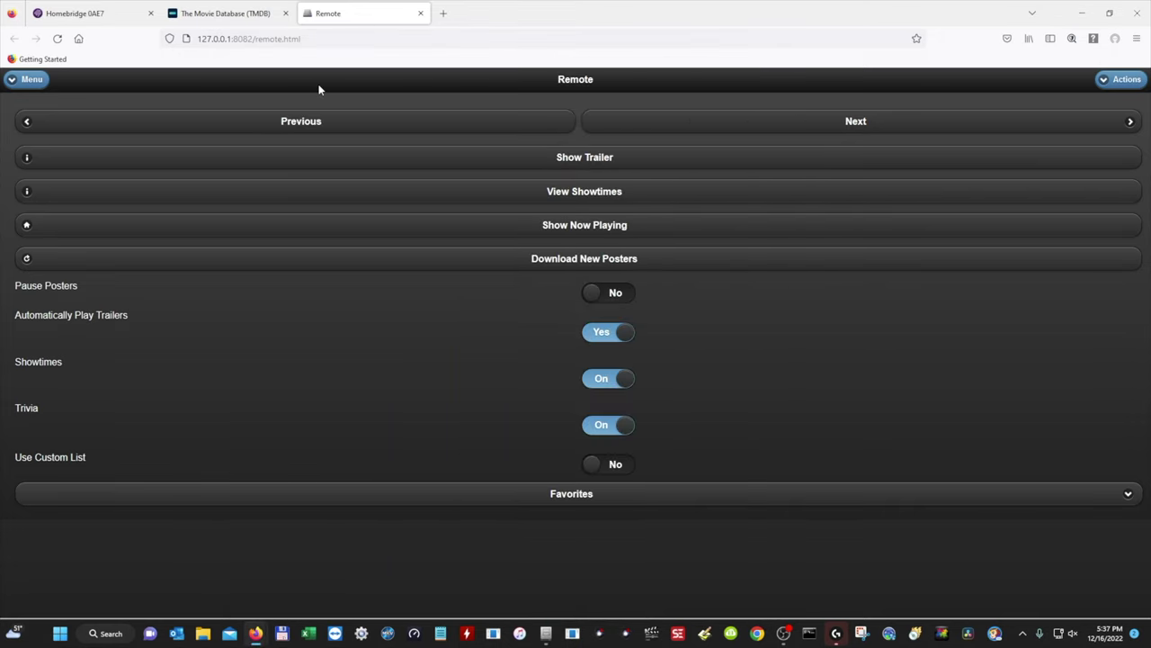
pyautogui.click(30, 81)
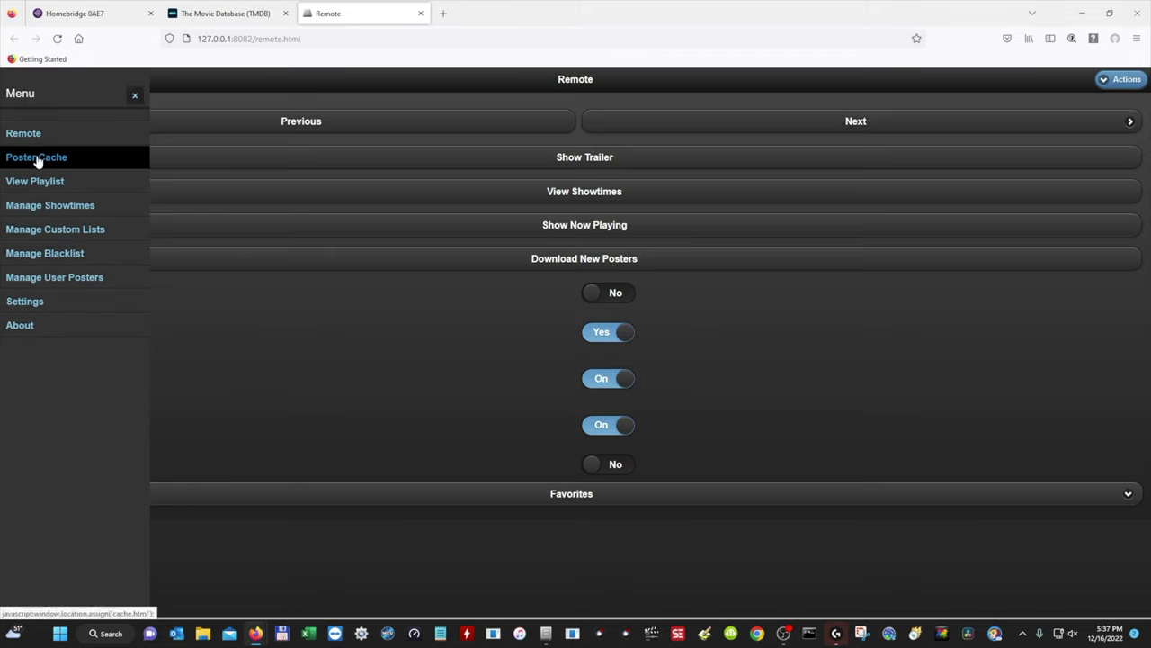
pyautogui.click(37, 158)
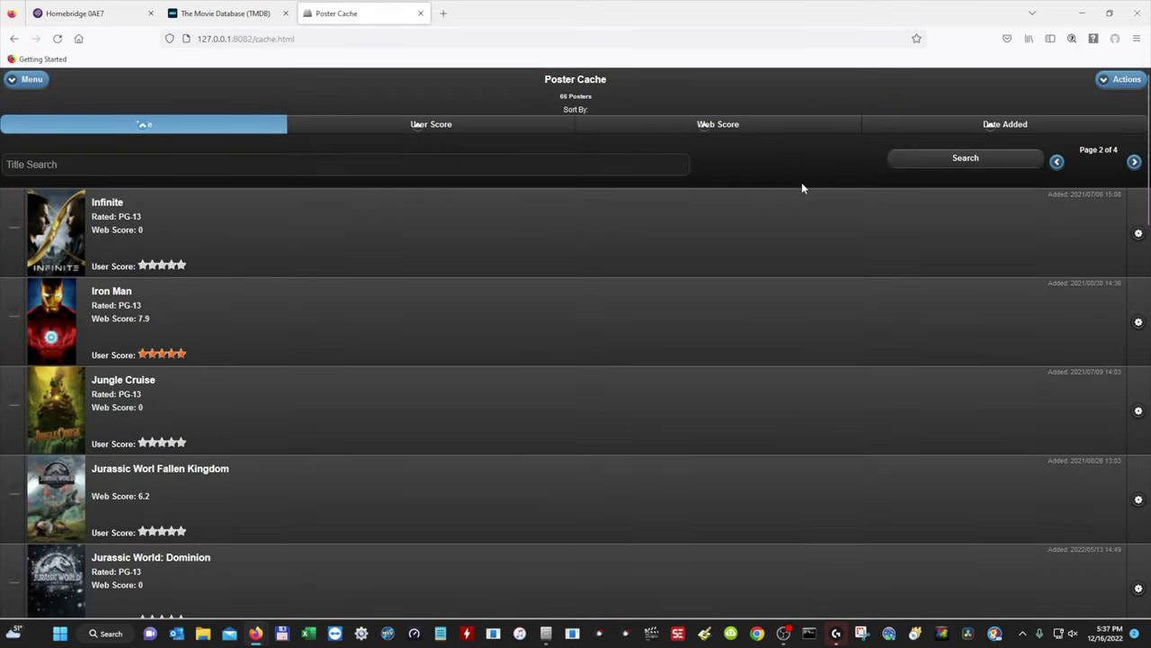
# Choose Actions > Add New to start a blank Poster Detail entry
pyautogui.click(1120, 80)
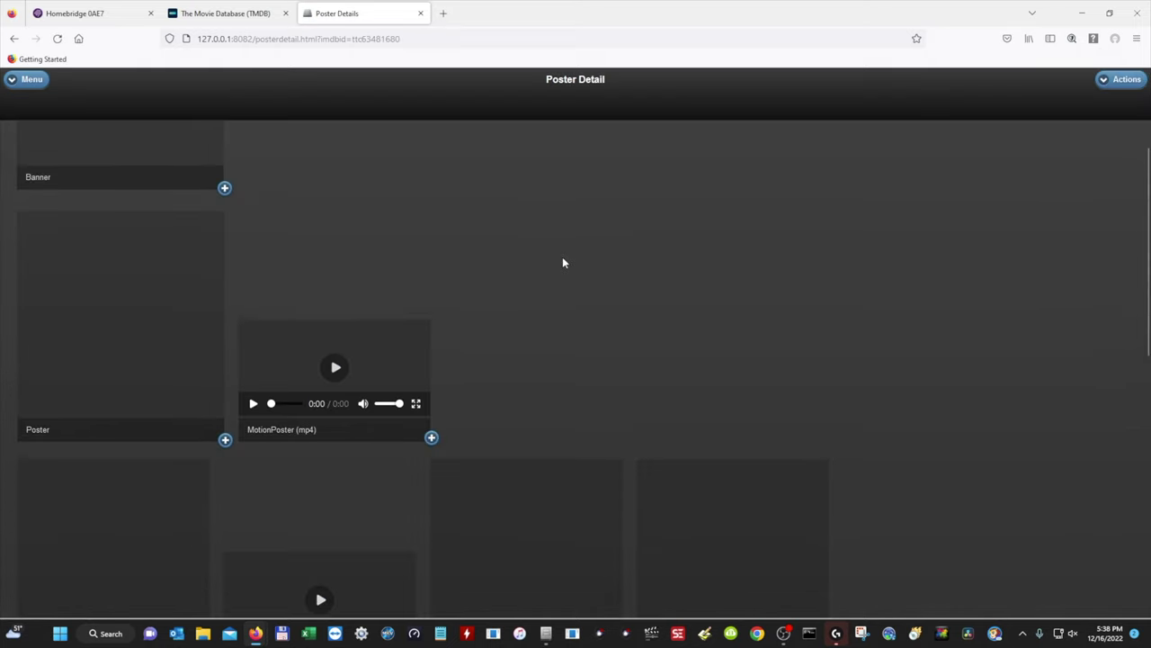
pyautogui.scroll(5, 557, 267)
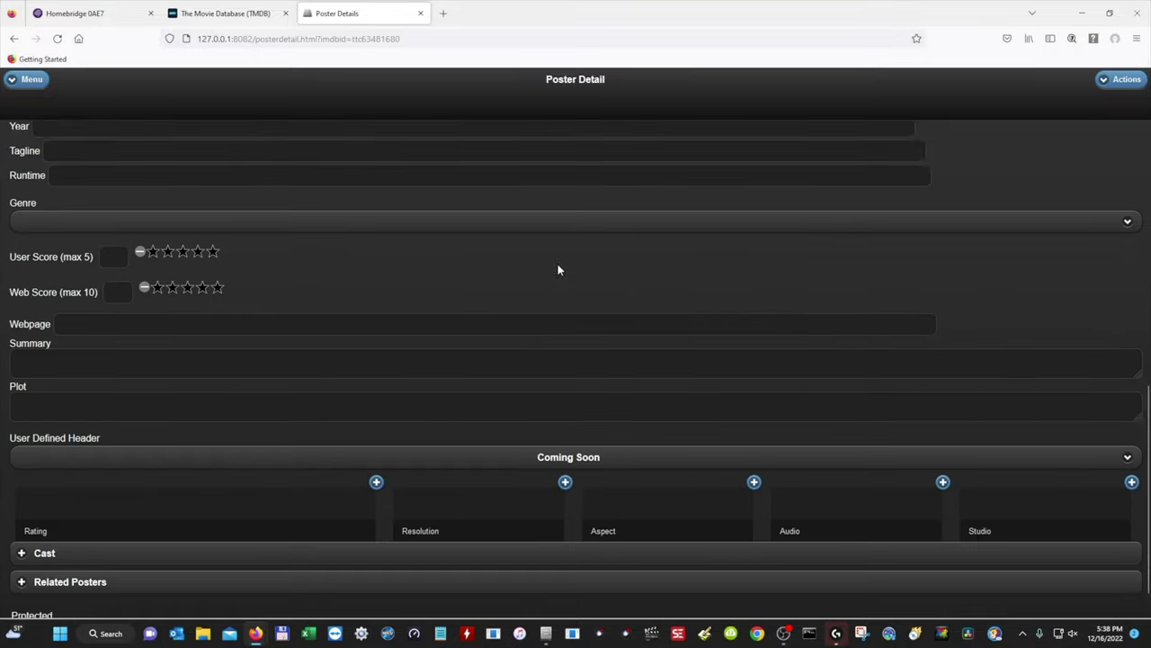
pyautogui.scroll(4, 431, 315)
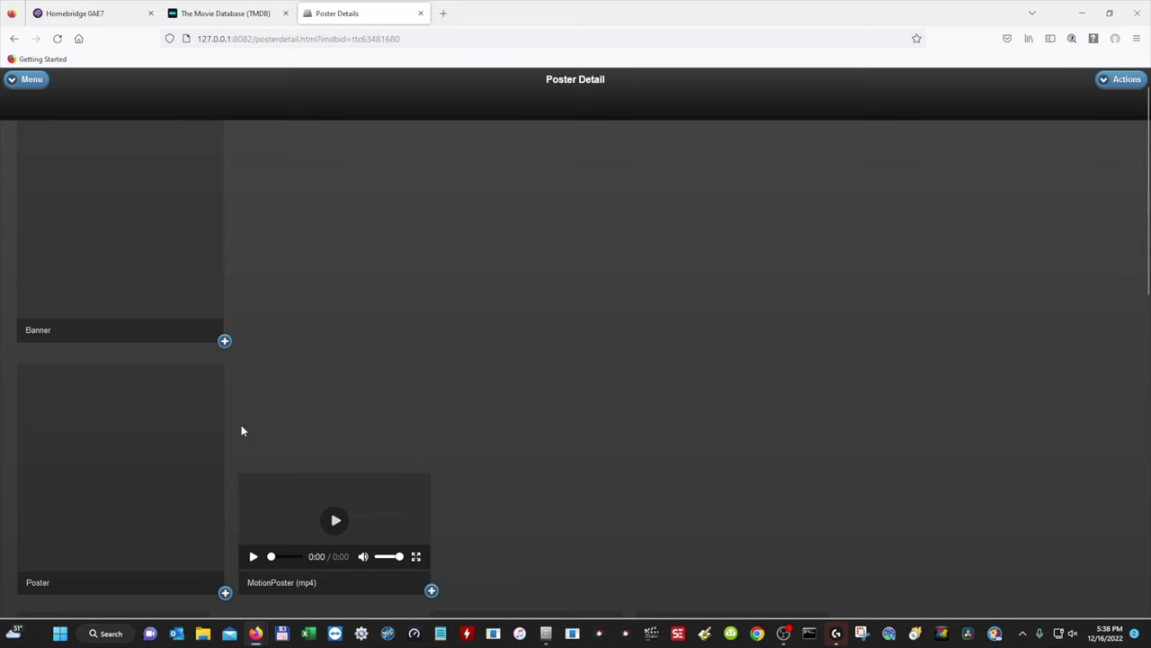
pyautogui.scroll(1, 354, 293)
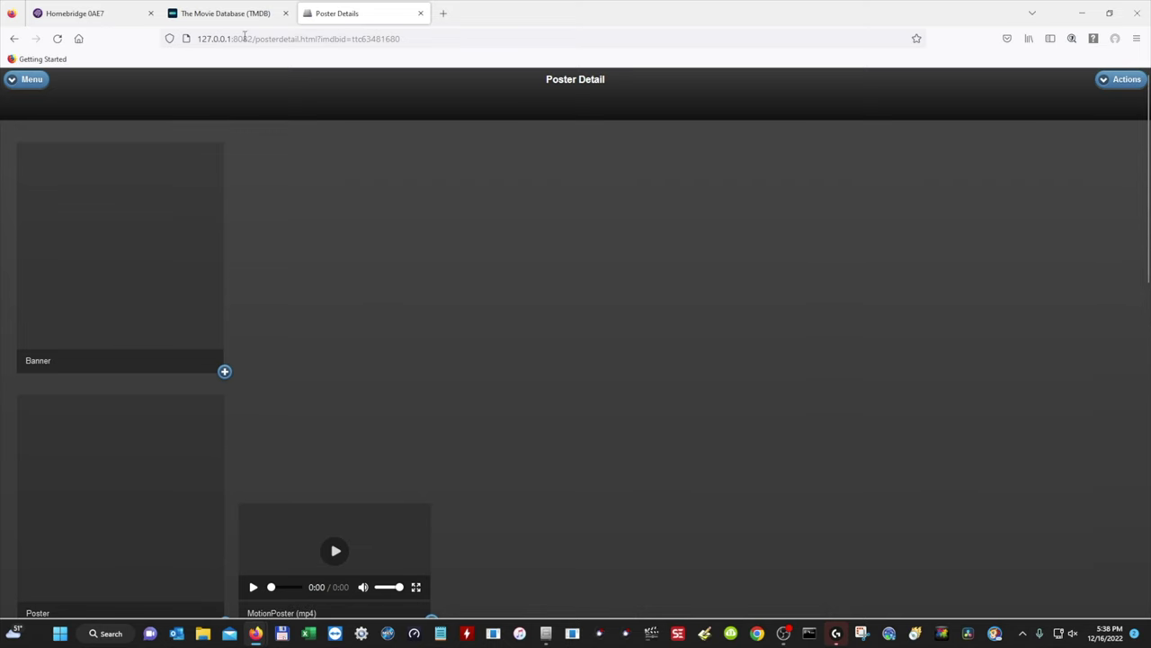
pyautogui.click(225, 14)
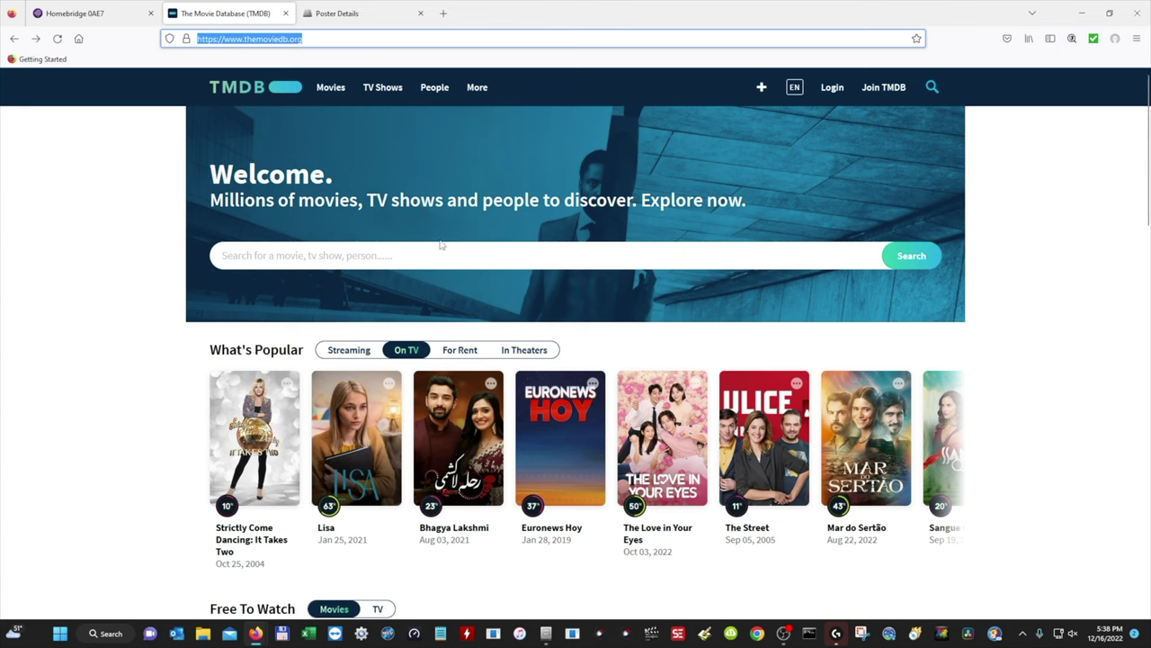
# Search TMDB for 'top gun' and open the Top Gun: Maverick movie page
pyautogui.click(412, 247)
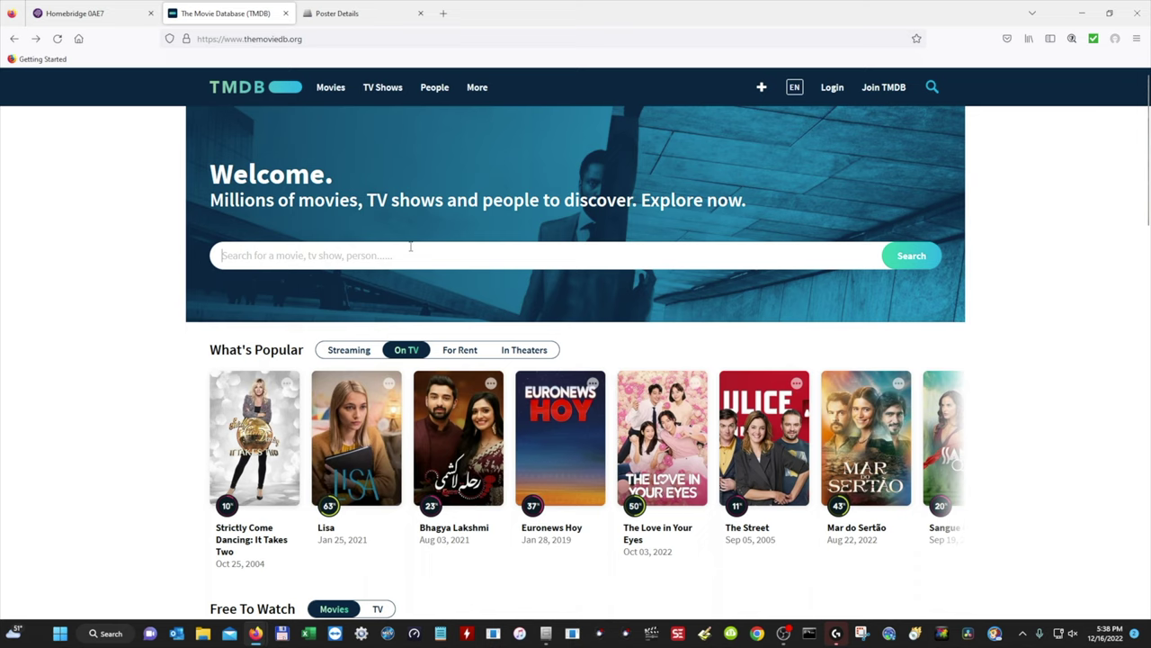
pyautogui.write('top gun')
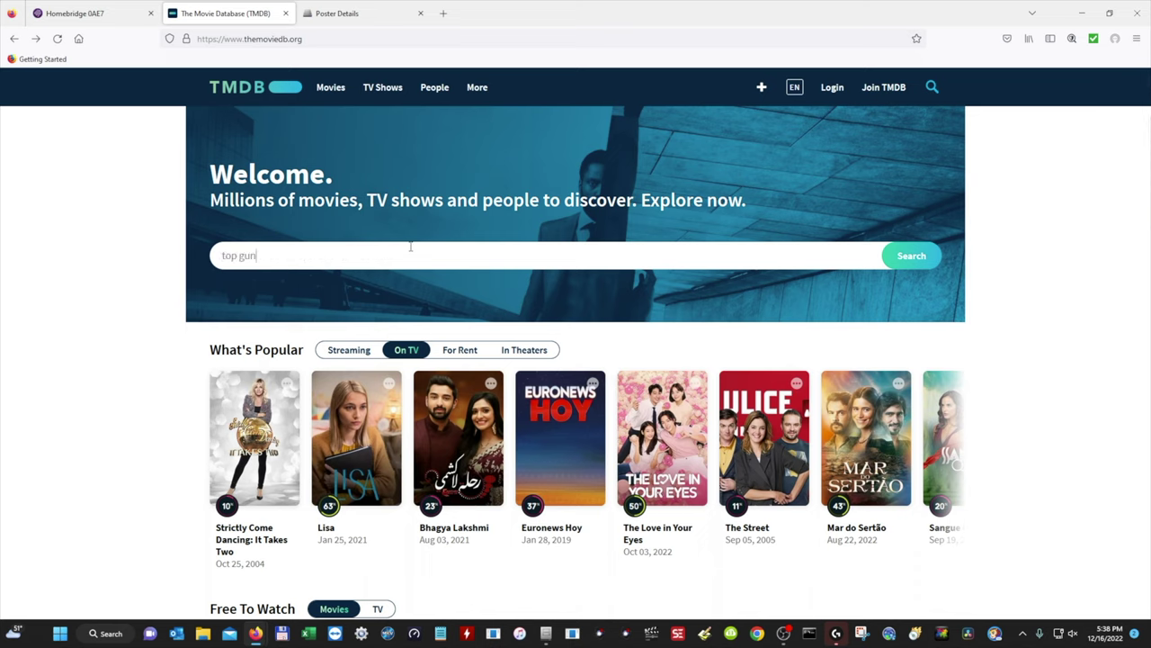
pyautogui.press('Return')
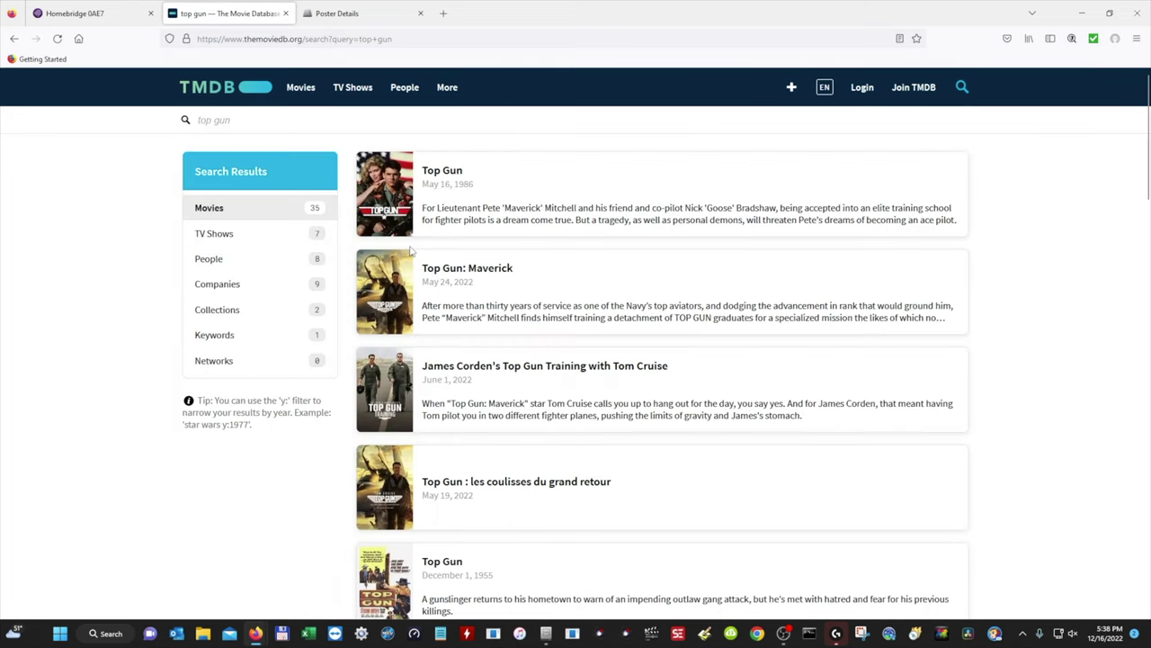
pyautogui.click(472, 270)
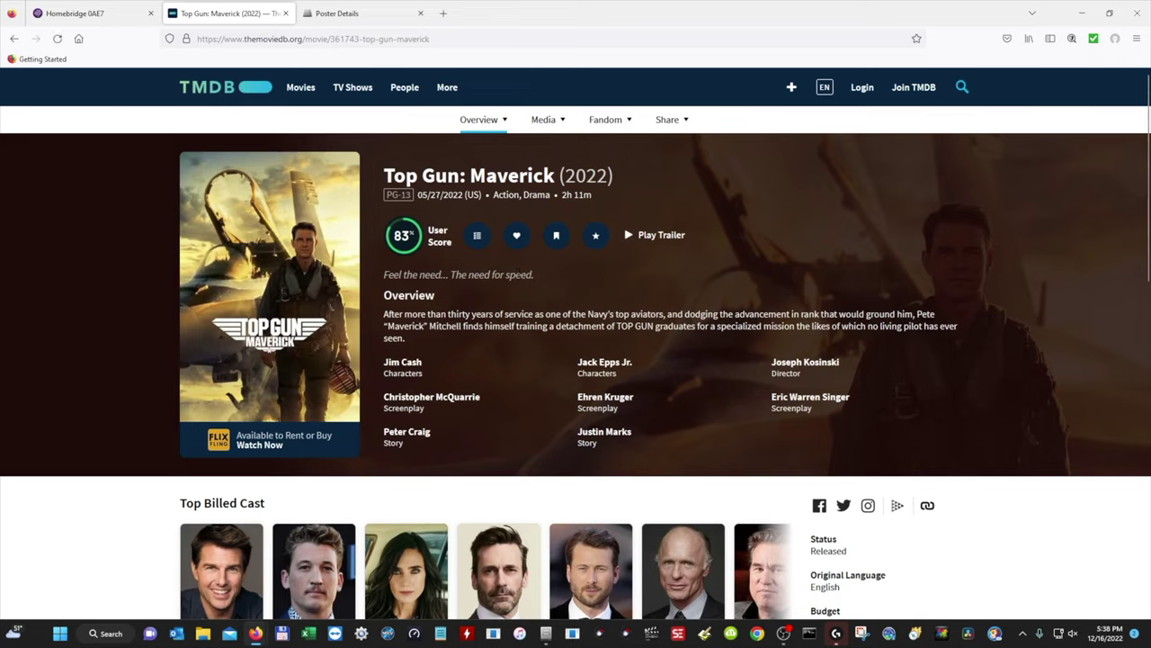
# Browse the movie's full poster list and open the first poster at original size
pyautogui.scroll(-5, 518, 278)
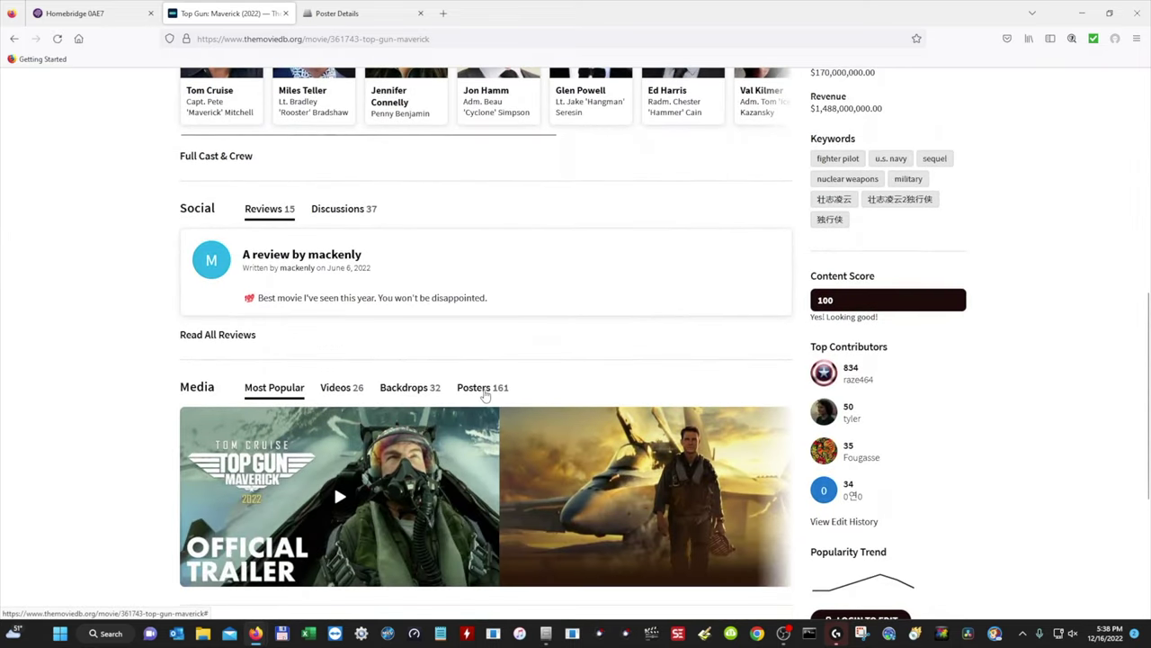
pyautogui.click(482, 387)
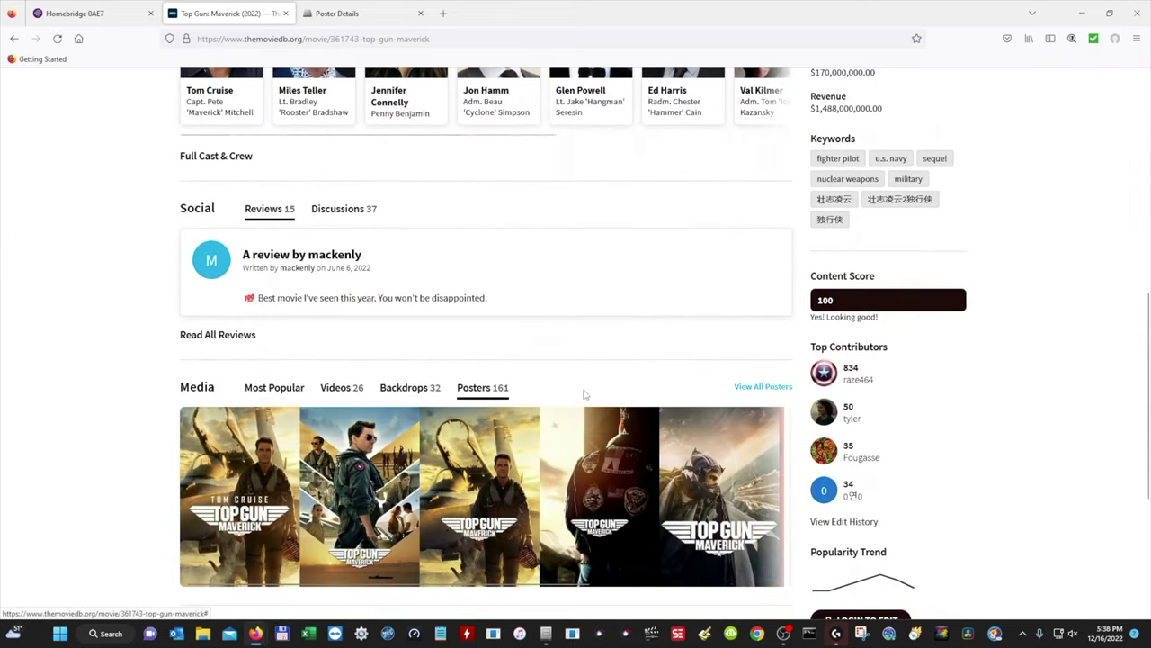
pyautogui.scroll(-2, 624, 362)
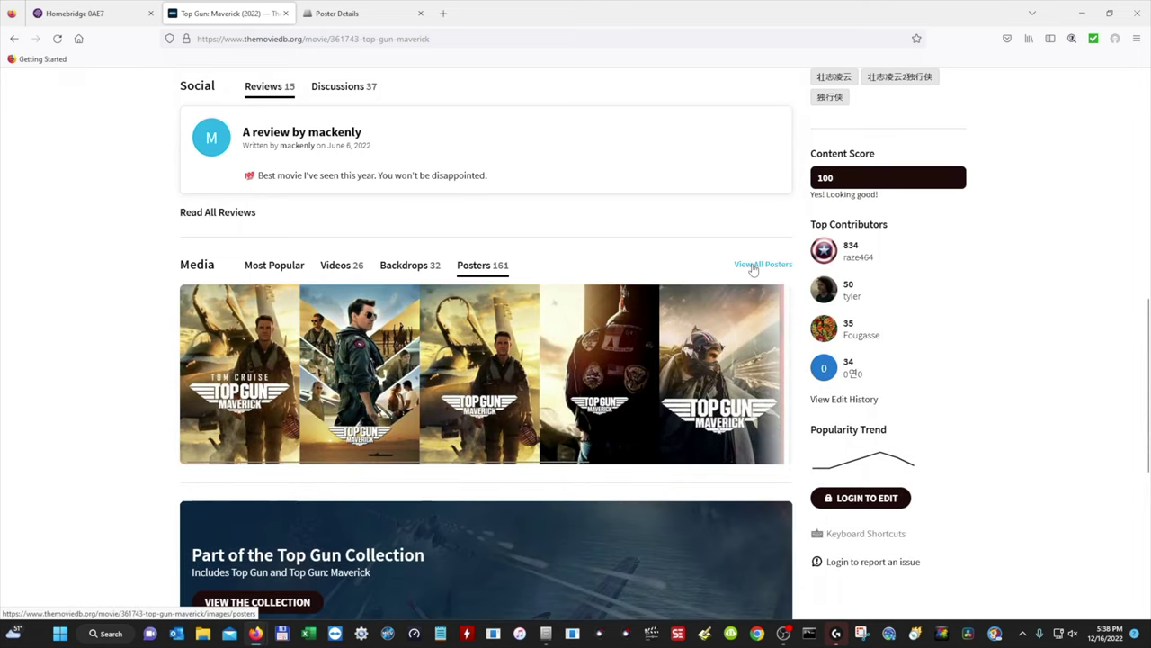
pyautogui.click(753, 267)
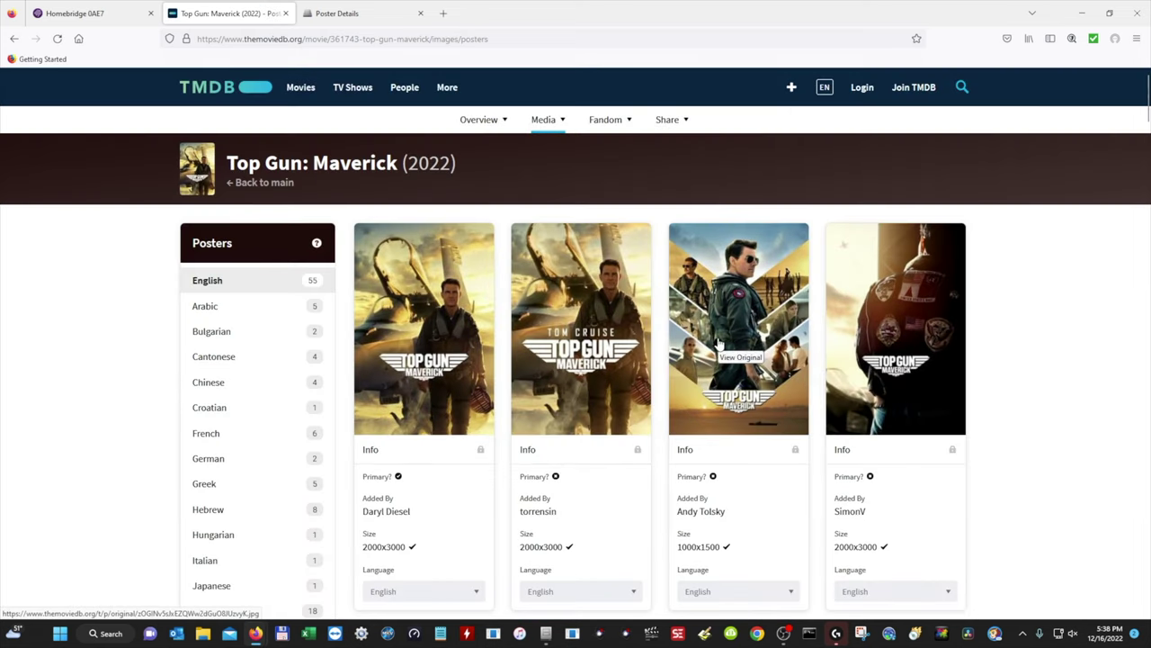
pyautogui.scroll(-3, 719, 343)
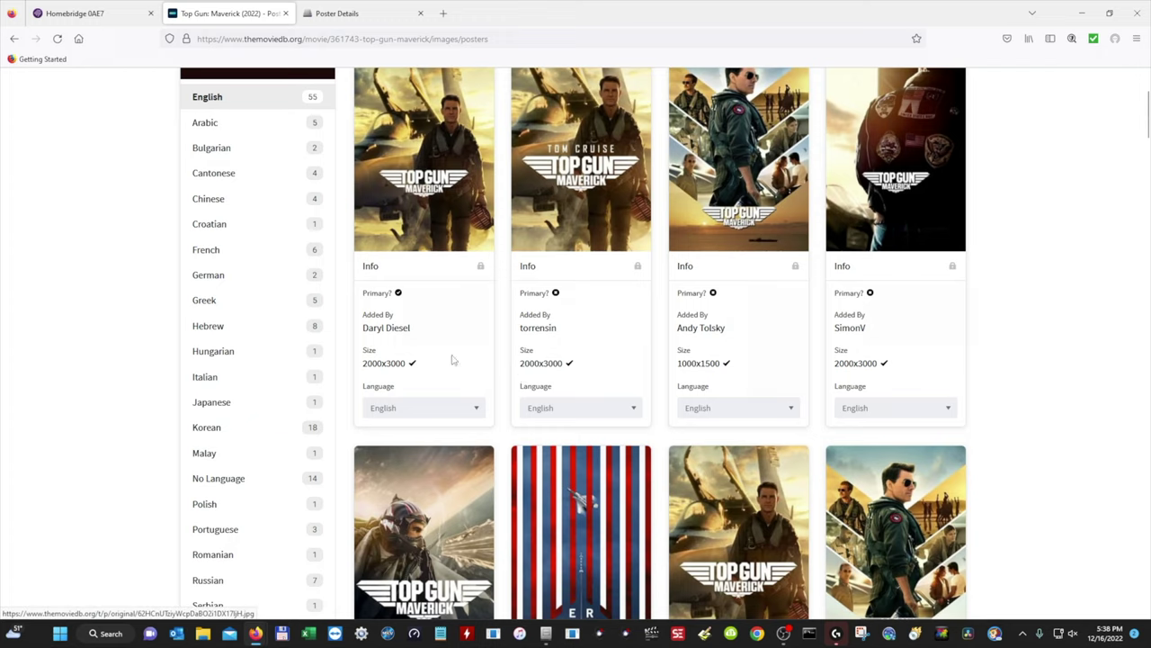
pyautogui.scroll(-2, 477, 361)
pyautogui.scroll(-1, 482, 359)
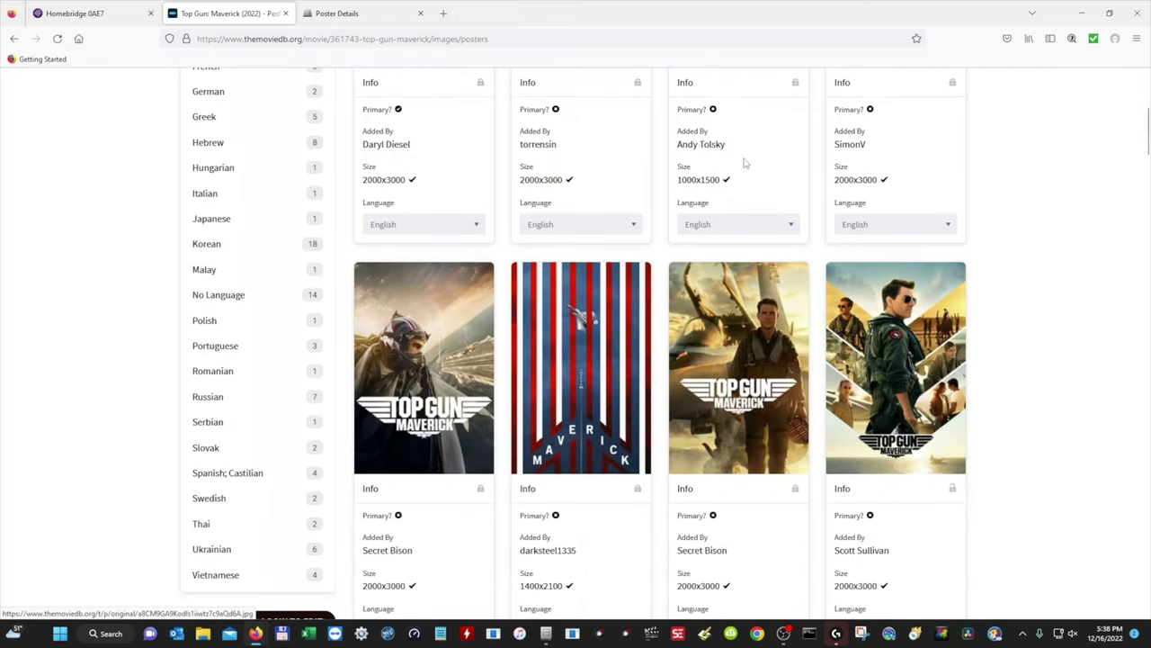
pyautogui.scroll(3, 728, 177)
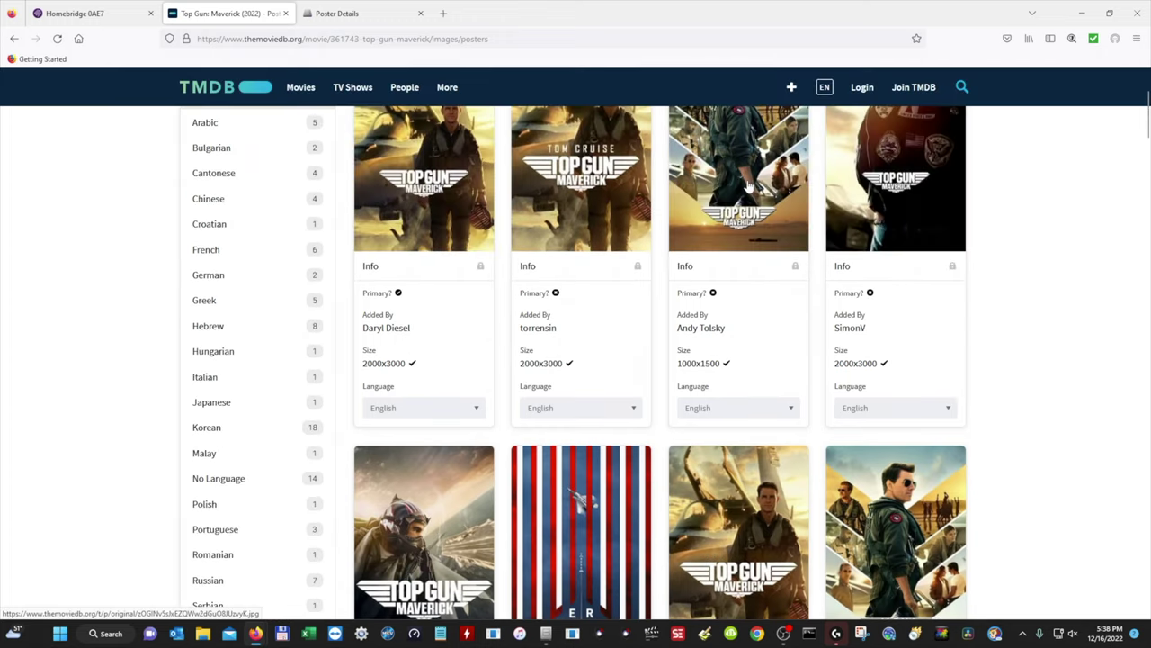
pyautogui.scroll(-2, 724, 185)
pyautogui.scroll(-1, 724, 226)
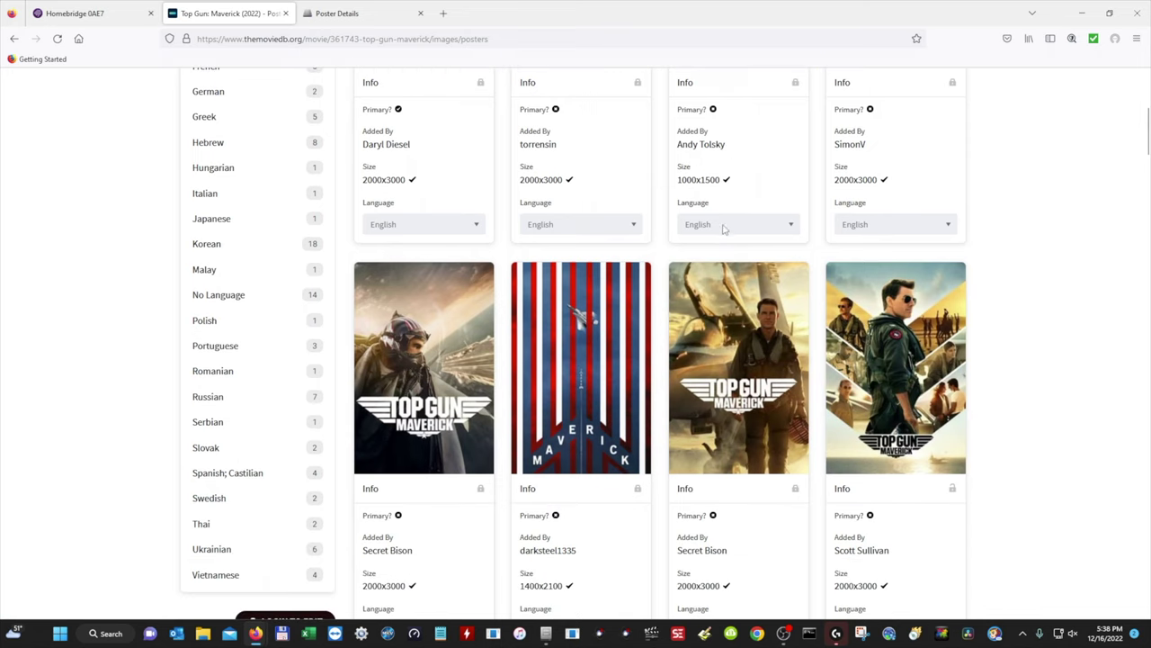
pyautogui.scroll(-2, 684, 329)
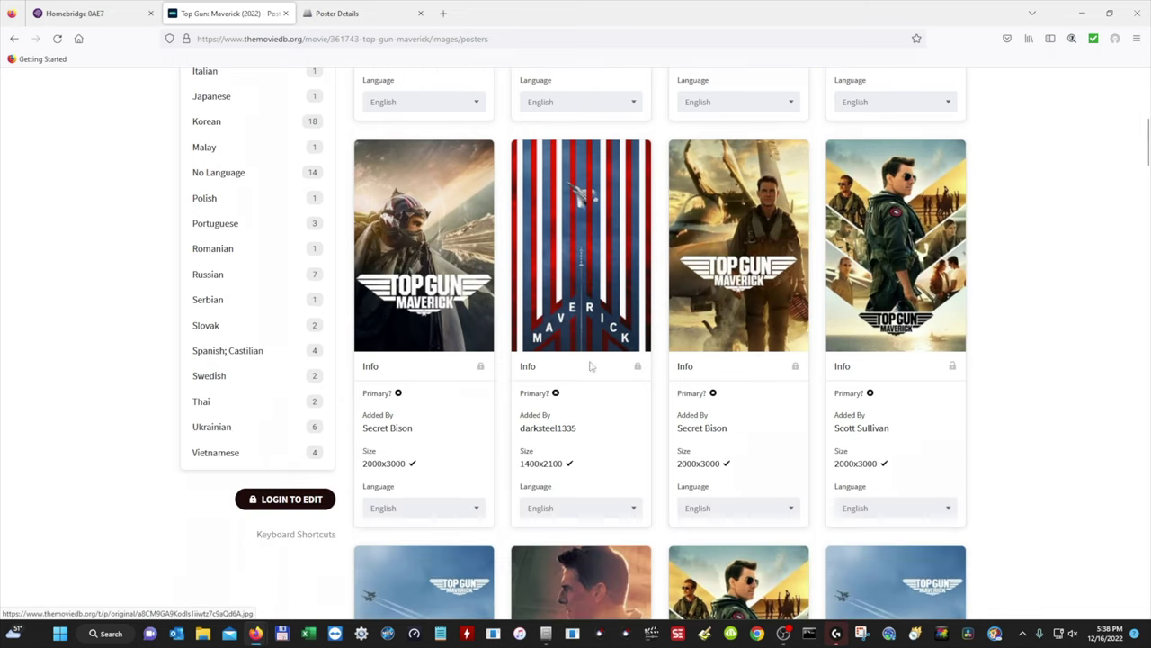
pyautogui.scroll(6, 441, 306)
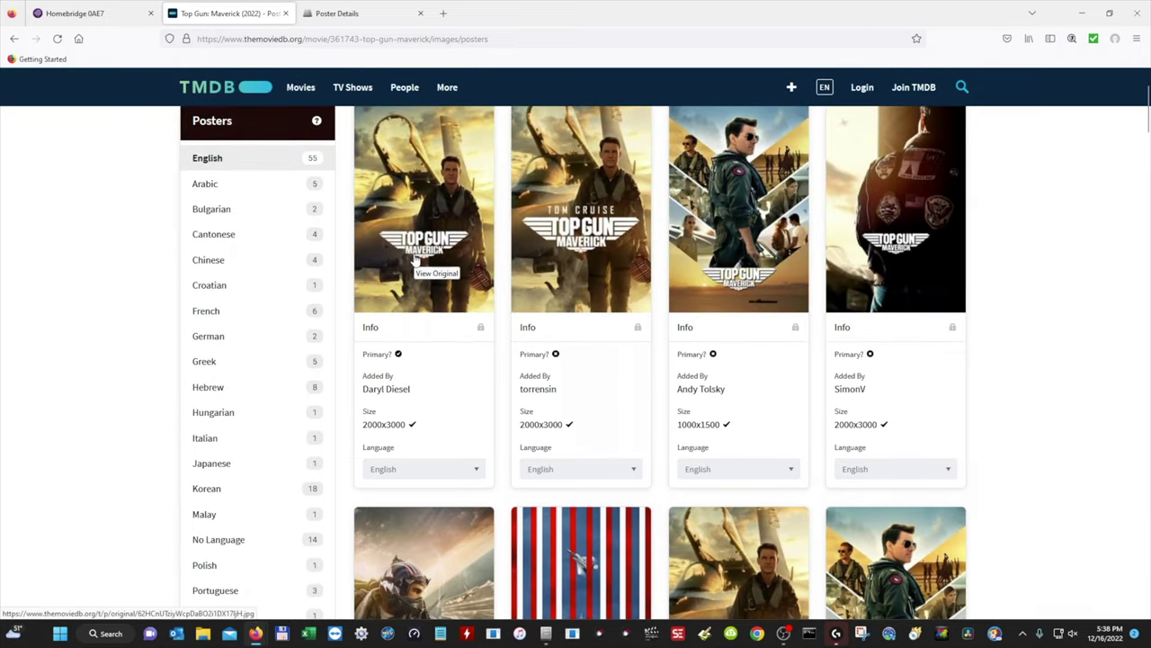
pyautogui.click(417, 261)
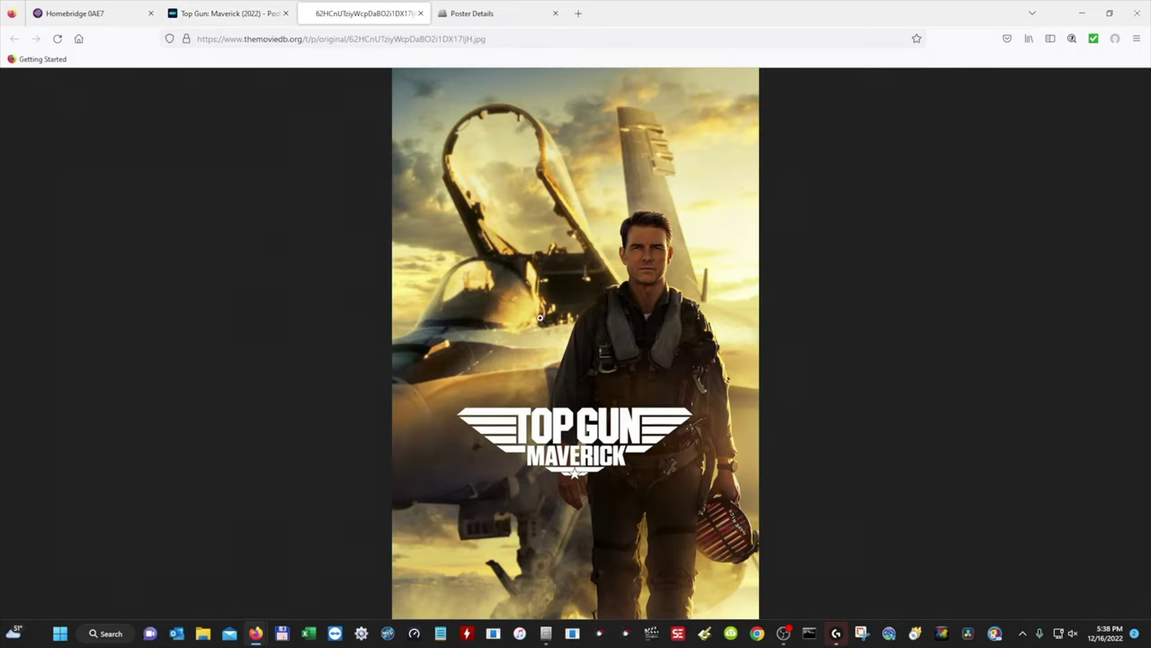
# Save the original-size poster as 'Top Gun Maverick.jpg' in the MediaStore folder
pyautogui.rightClick(627, 249)
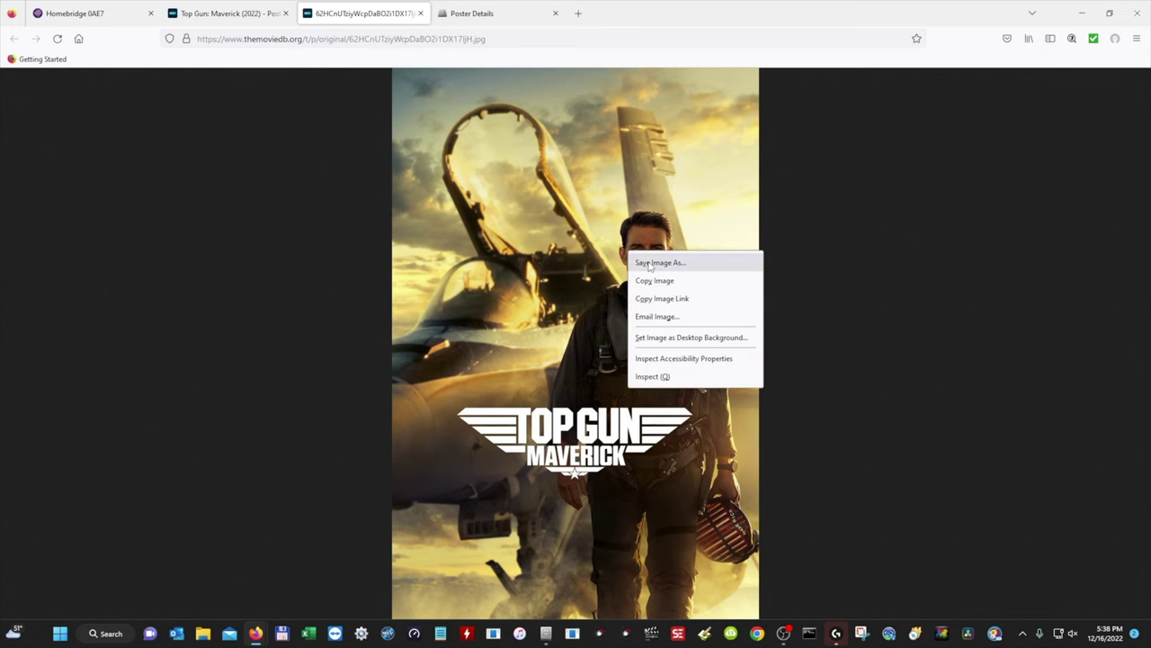
pyautogui.click(649, 263)
pyautogui.scroll(-3, 537, 205)
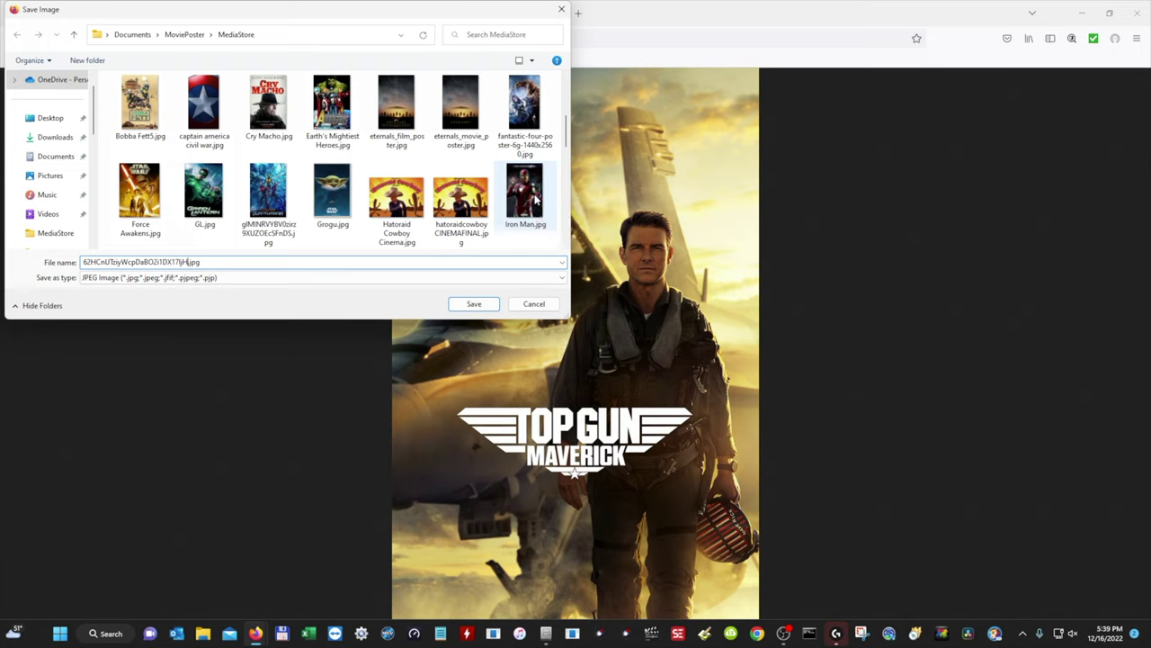
pyautogui.press('BackSpace')
pyautogui.press('BackSpace')
pyautogui.press('BackSpace')
pyautogui.press('BackSpace')
pyautogui.press('BackSpace')
pyautogui.press('BackSpace')
pyautogui.press('BackSpace')
pyautogui.press('BackSpace')
pyautogui.press('BackSpace')
pyautogui.press('BackSpace')
pyautogui.press('BackSpace')
pyautogui.press('BackSpace')
pyautogui.press('BackSpace')
pyautogui.press('BackSpace')
pyautogui.press('BackSpace')
pyautogui.press('BackSpace')
pyautogui.press('BackSpace')
pyautogui.press('BackSpace')
pyautogui.press('BackSpace')
pyautogui.press('BackSpace')
pyautogui.write('Top Gun Maverick')
pyautogui.click(475, 303)
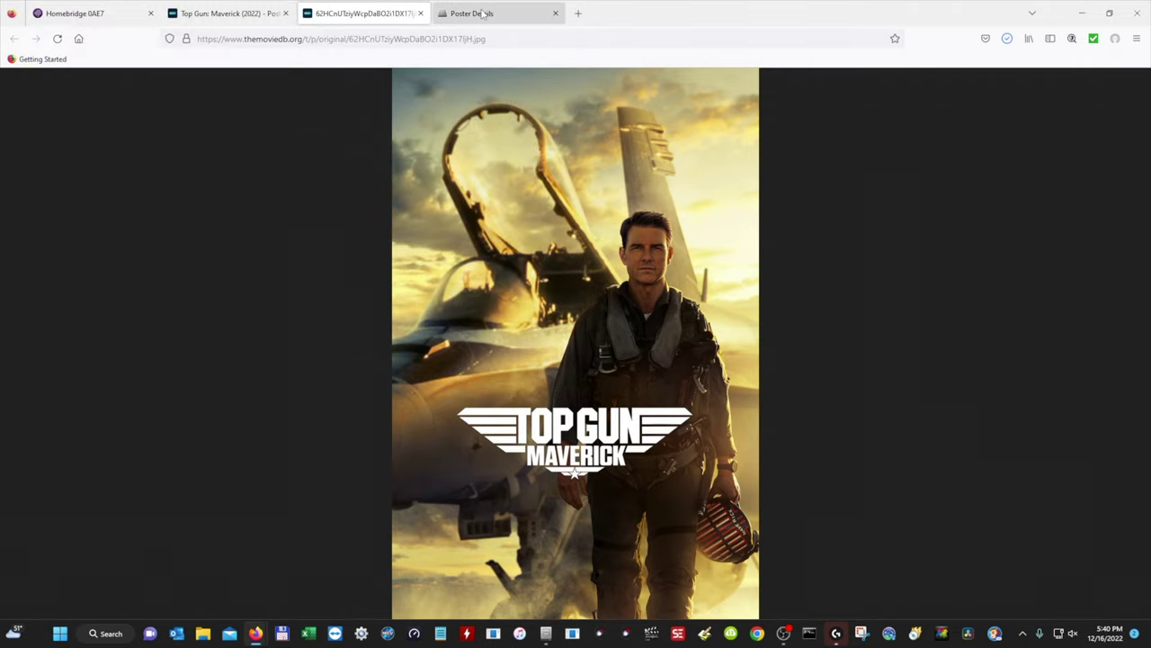
# For the Poster slot, filter images by 'Top' and pick Top Gun Maverick
pyautogui.click(484, 14)
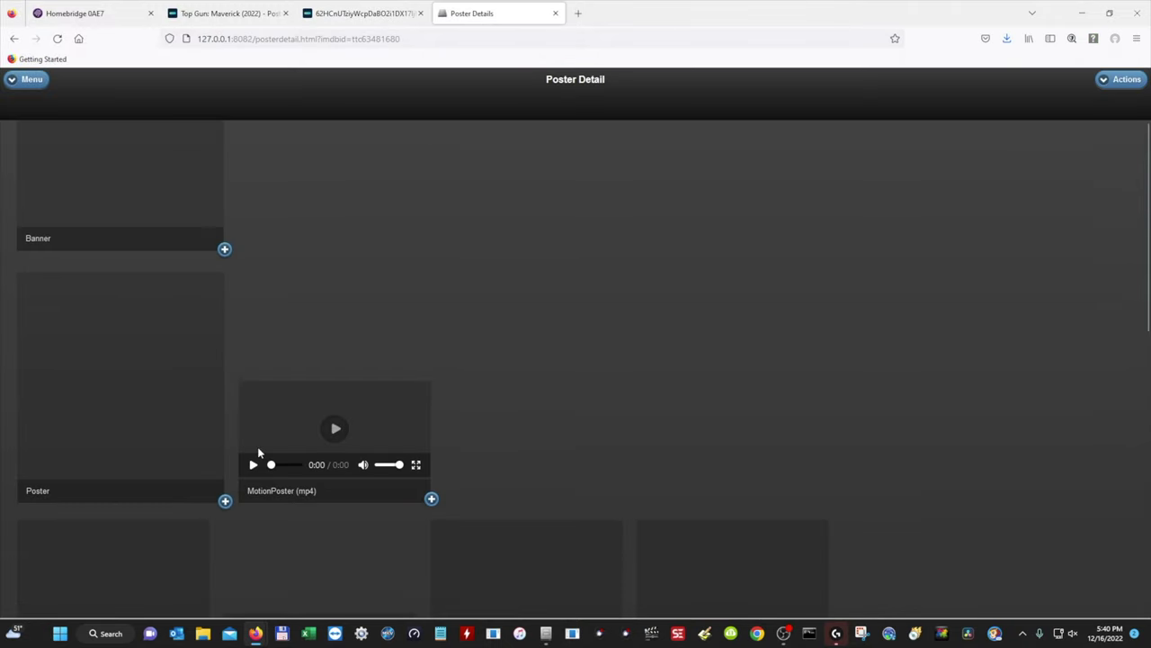
pyautogui.click(225, 501)
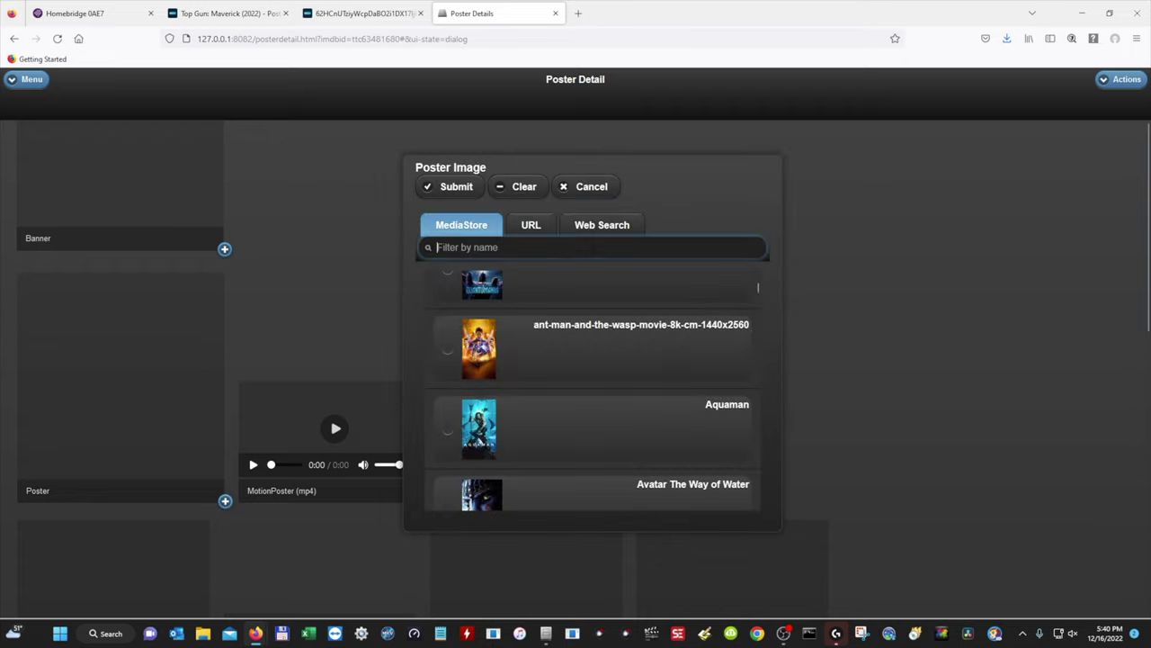
pyautogui.write('Top')
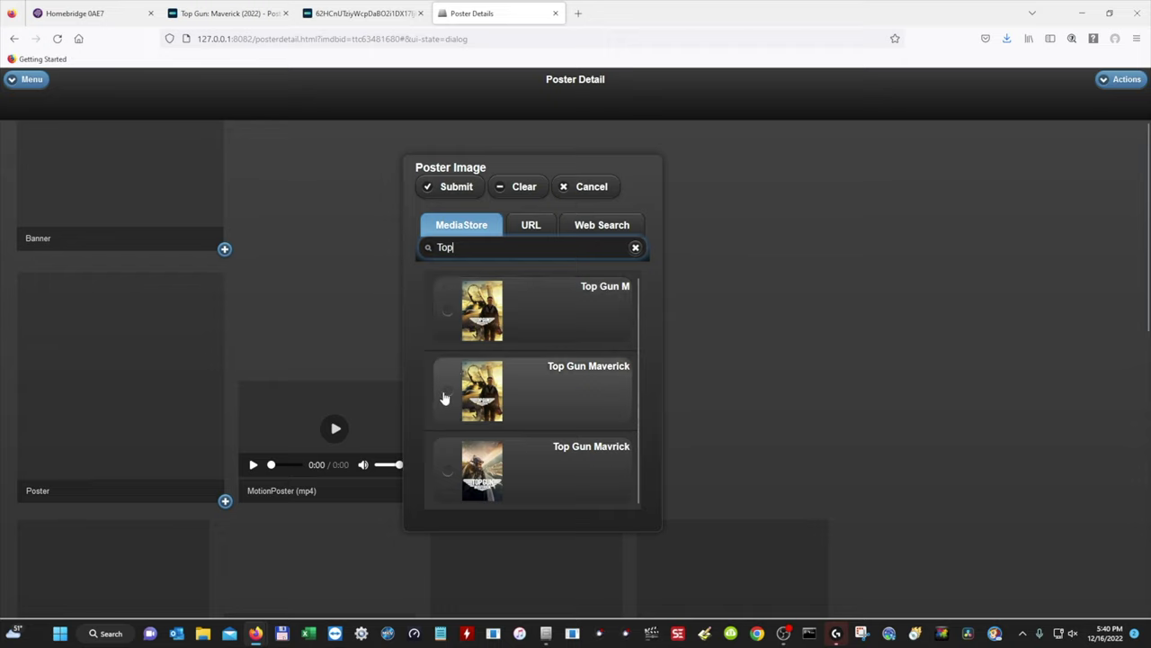
pyautogui.click(445, 398)
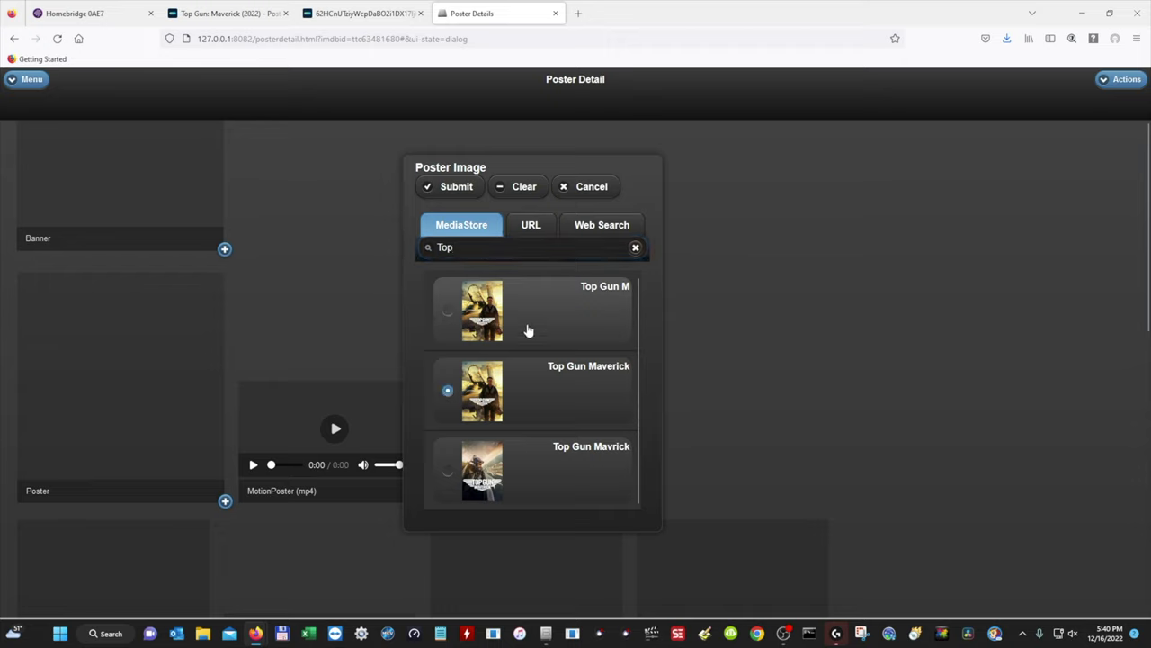
# Apply the chosen poster and enter Title 'Top Gun Maverick' and Year 2022
pyautogui.click(447, 187)
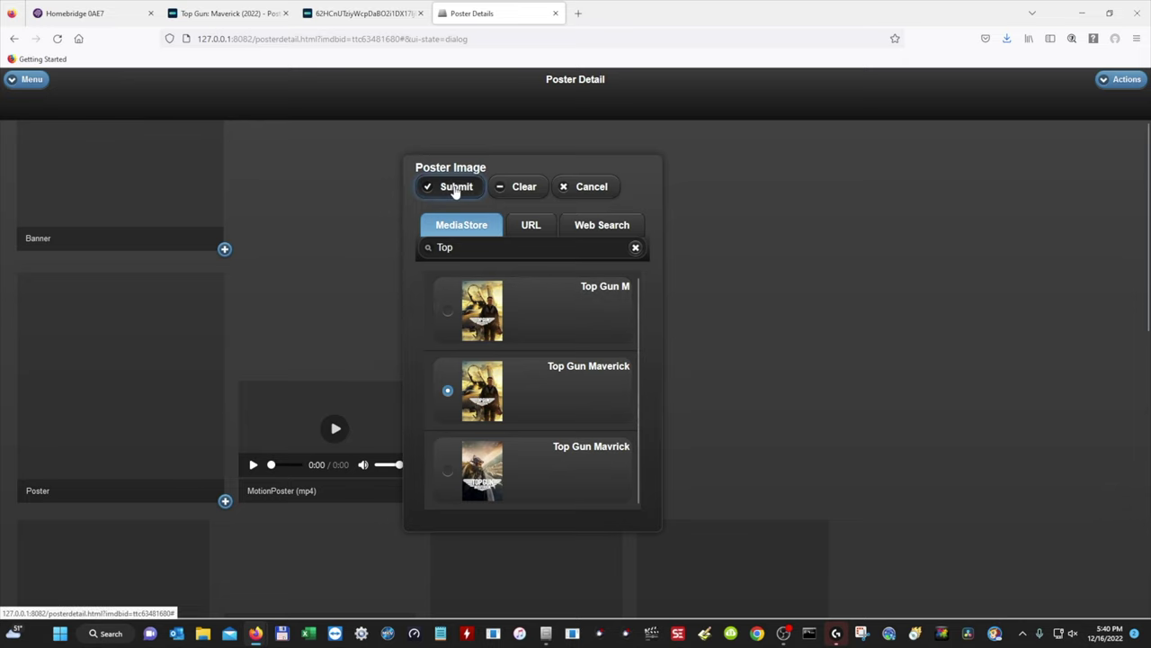
pyautogui.scroll(-2, 273, 356)
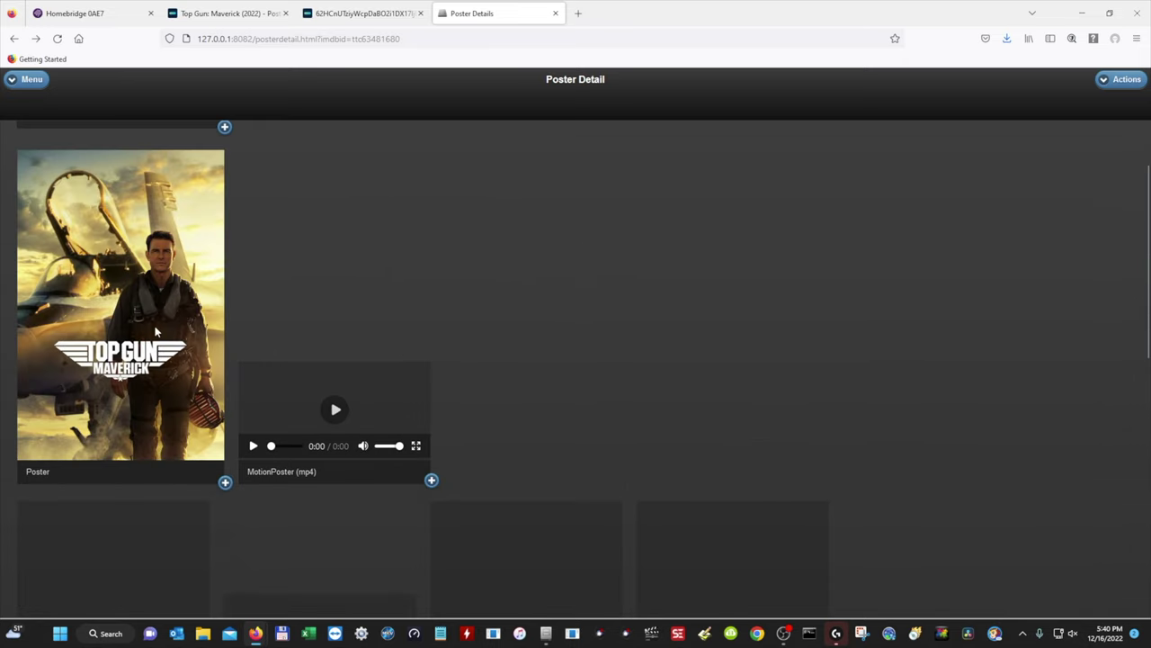
pyautogui.scroll(-5, 160, 282)
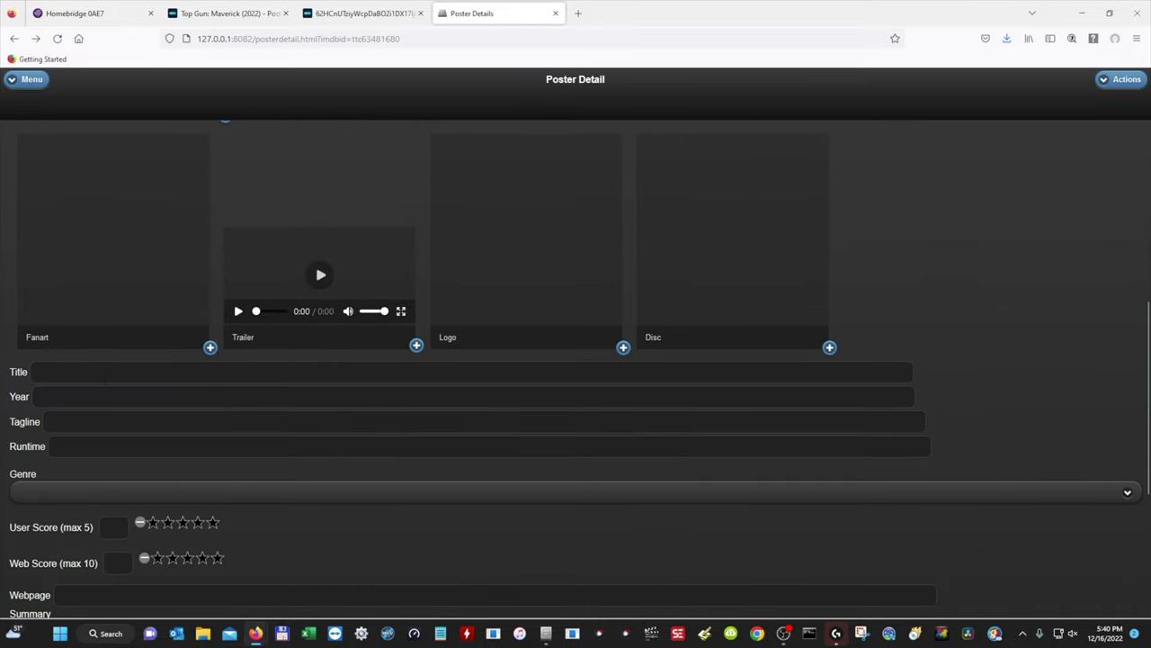
pyautogui.click(35, 371)
pyautogui.write('Top Gun')
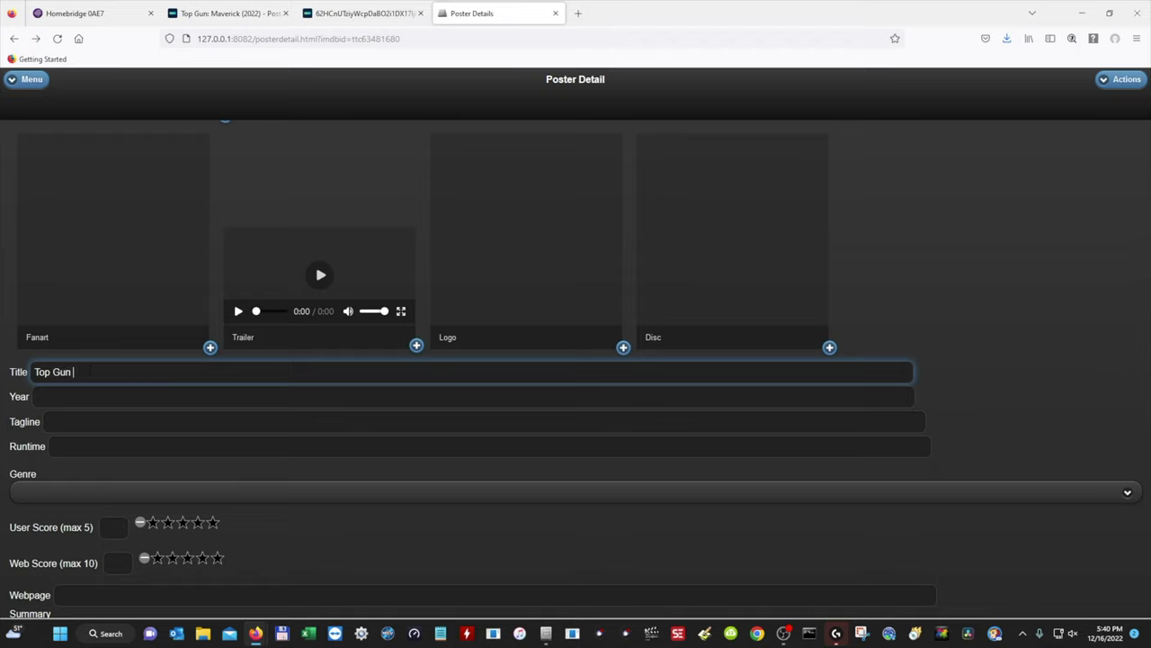
pyautogui.write(' Maverick')
pyautogui.click(36, 396)
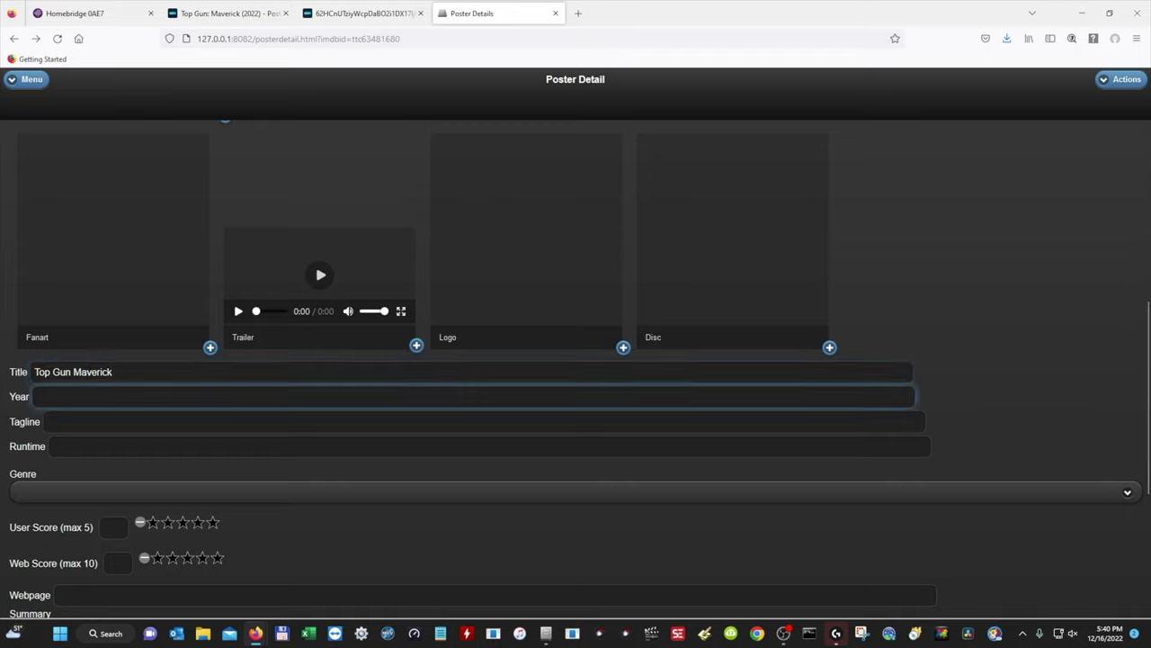
pyautogui.write('2022')
pyautogui.press('Tab')
# Copy the tagline 'Feel the need... The need for speed.' from TMDB's movie page
pyautogui.click(229, 16)
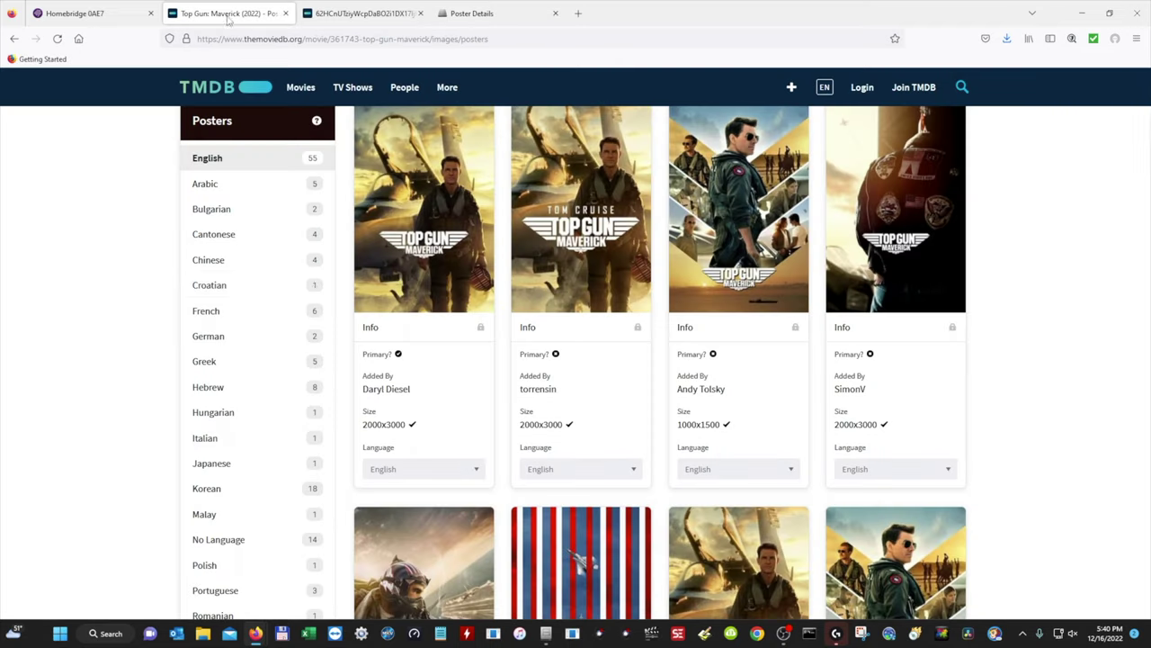
pyautogui.scroll(2, 302, 296)
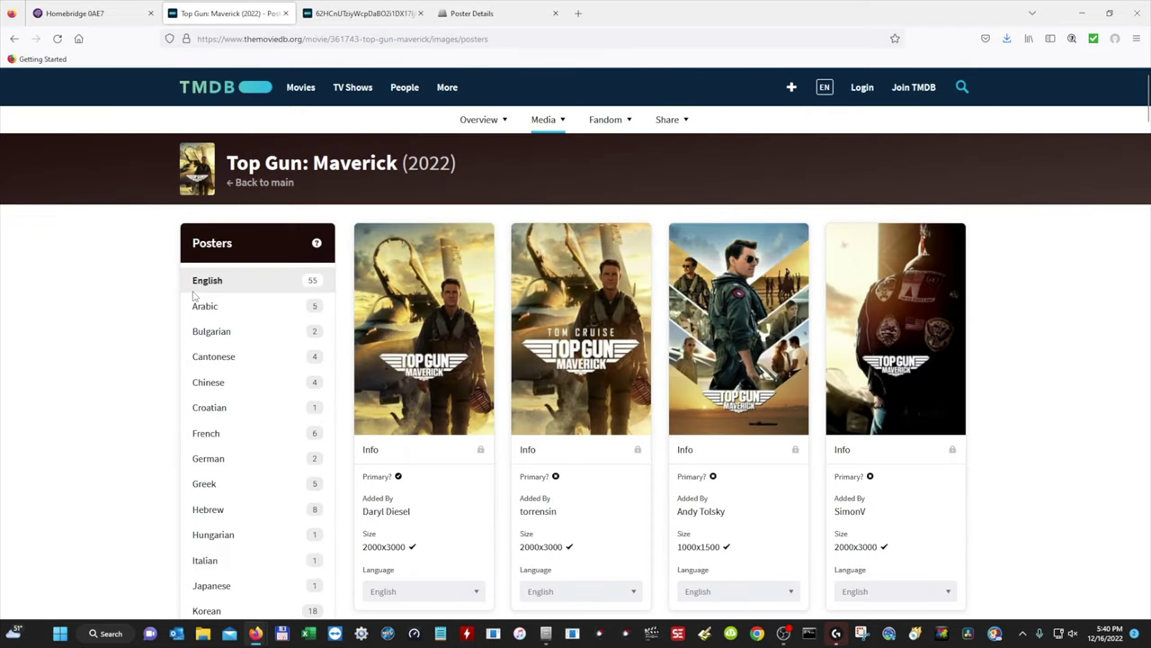
pyautogui.click(14, 39)
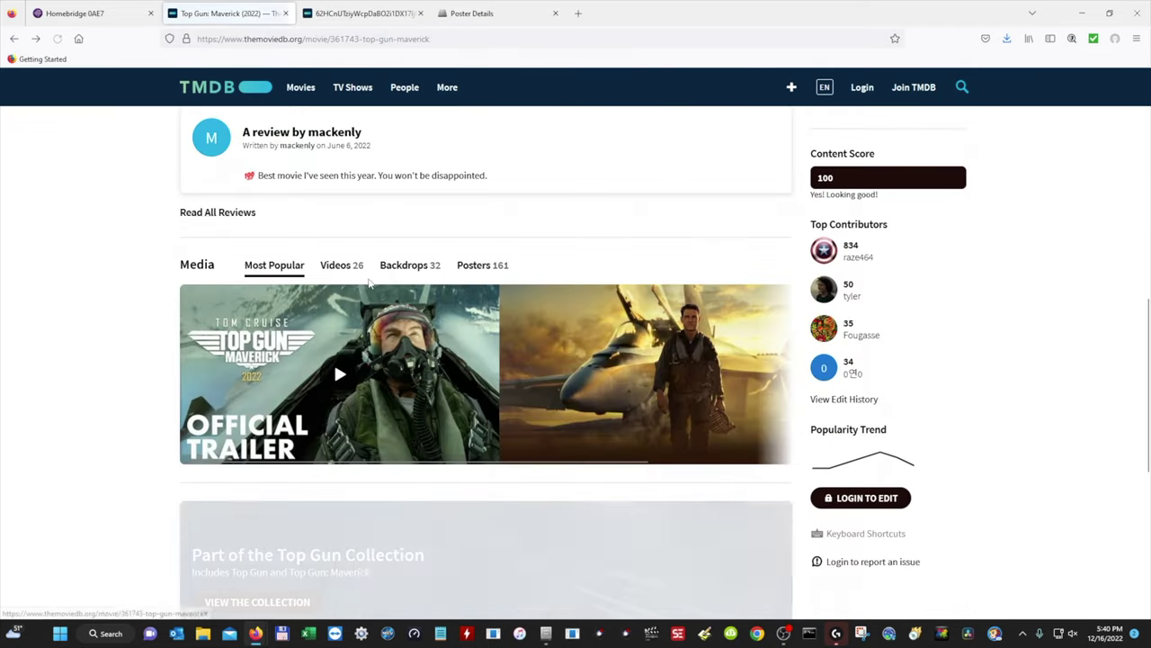
pyautogui.scroll(6, 389, 302)
pyautogui.scroll(2, 388, 301)
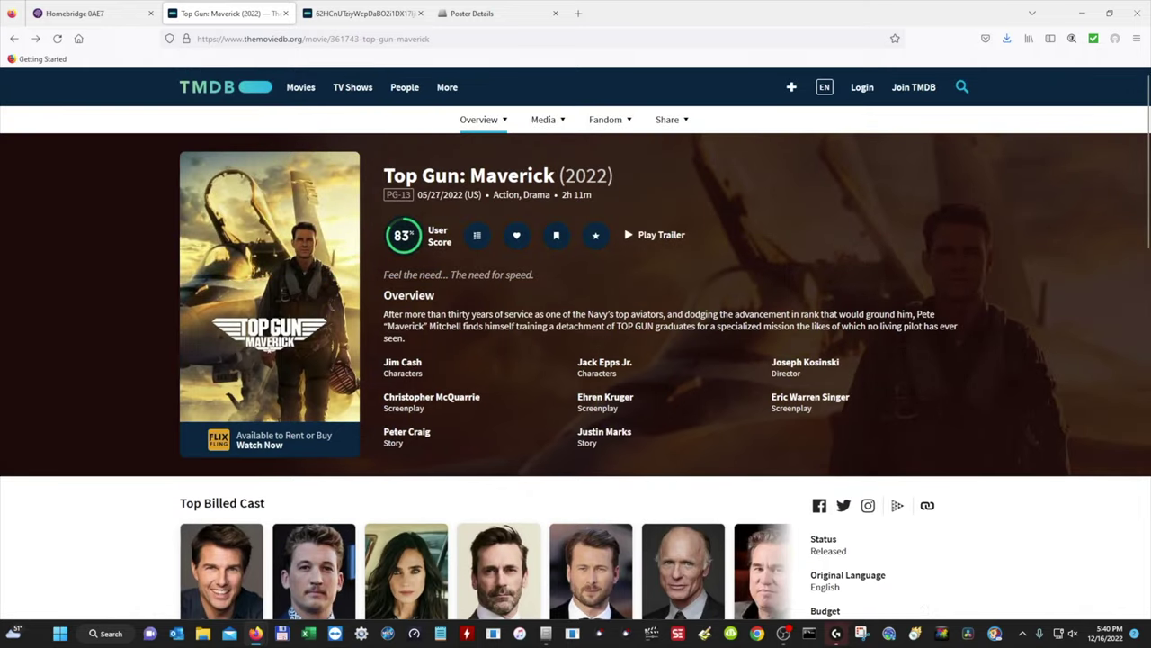
pyautogui.moveTo(383, 275); pyautogui.dragTo(532, 274)
pyautogui.rightClick(530, 275)
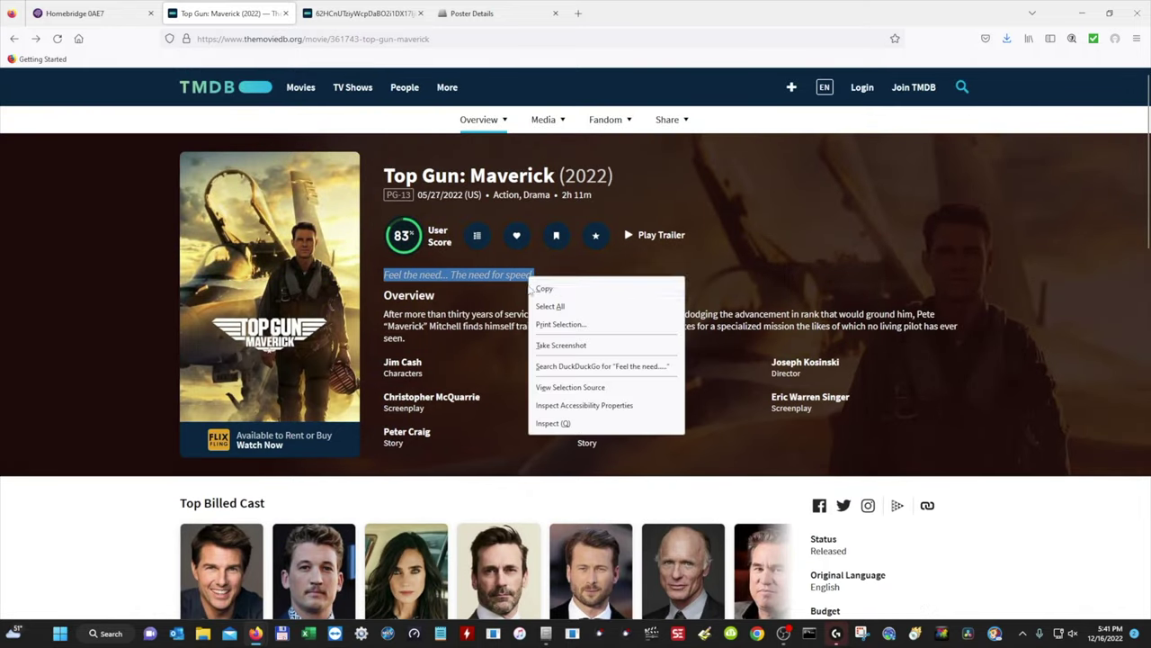
pyautogui.click(540, 289)
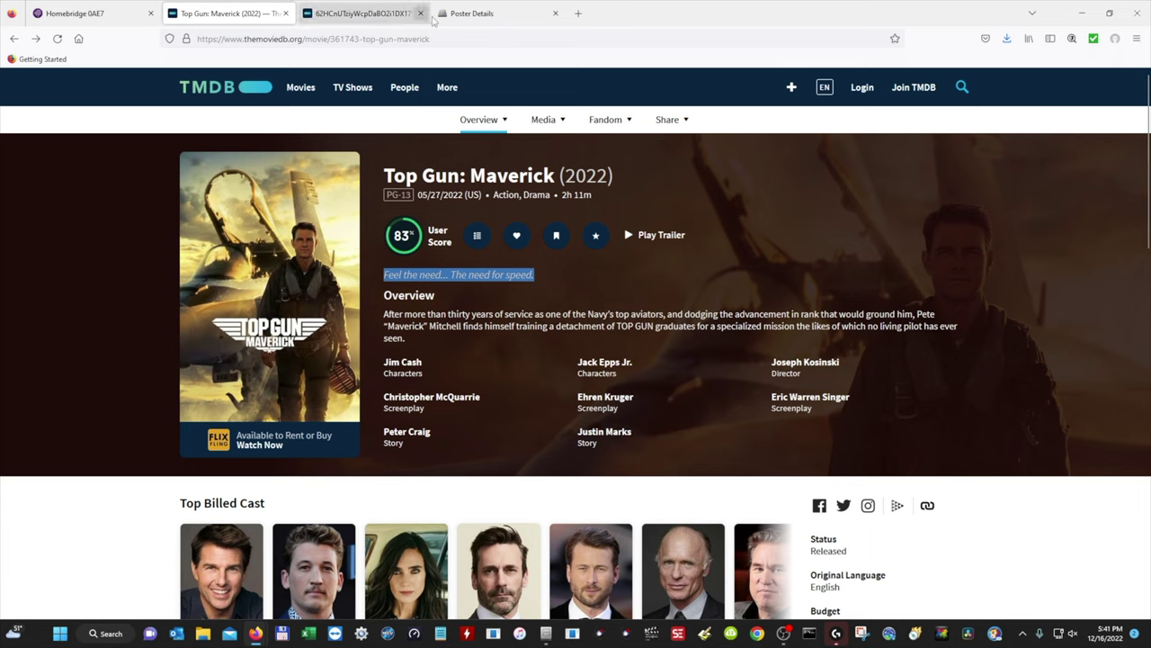
# Paste the copied tagline into the poster's Tagline field
pyautogui.click(472, 14)
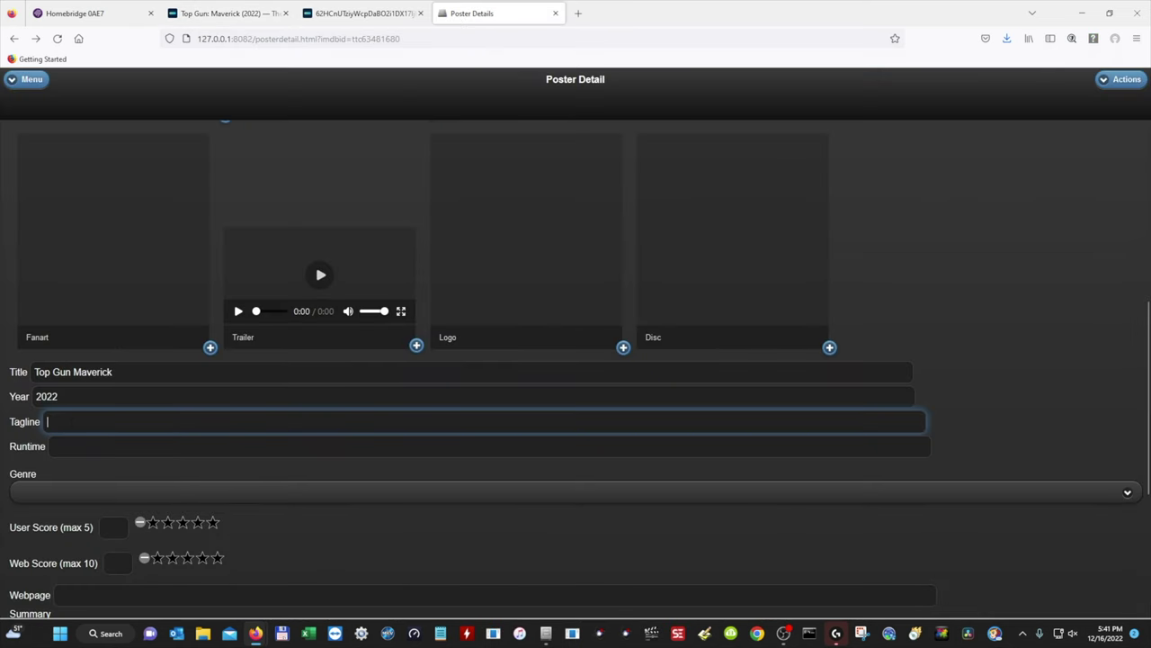
pyautogui.rightClick(71, 421)
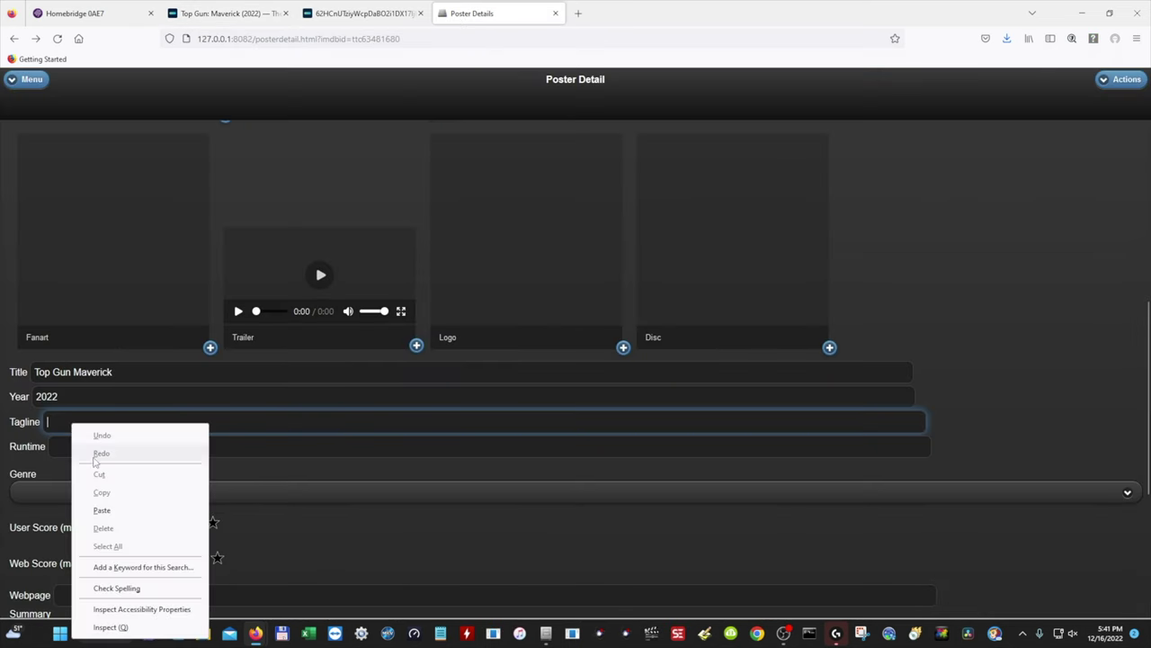
pyautogui.click(96, 510)
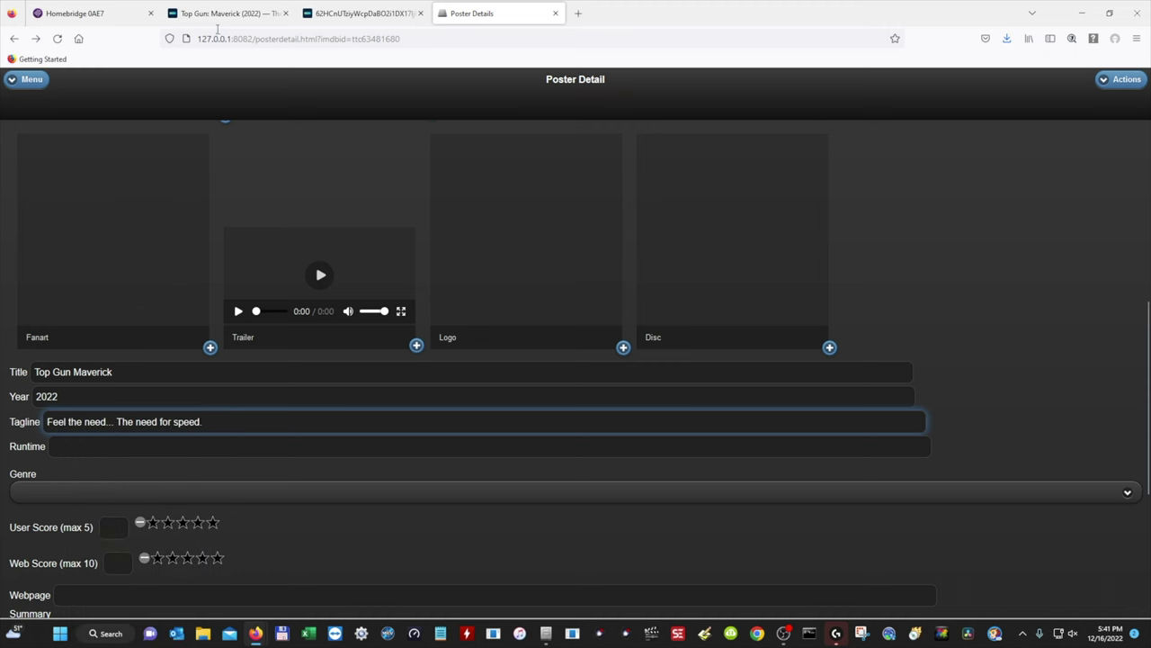
pyautogui.click(219, 14)
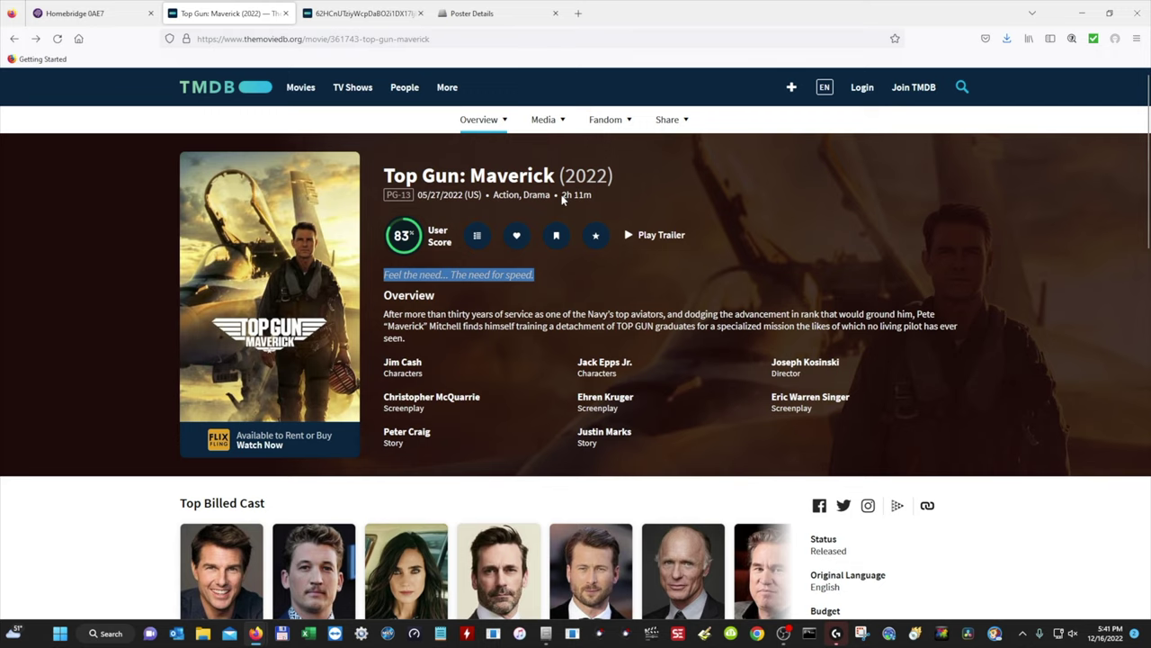
# Copy the 2h 11m runtime from TMDB into the Runtime field
pyautogui.moveTo(561, 195); pyautogui.dragTo(591, 194)
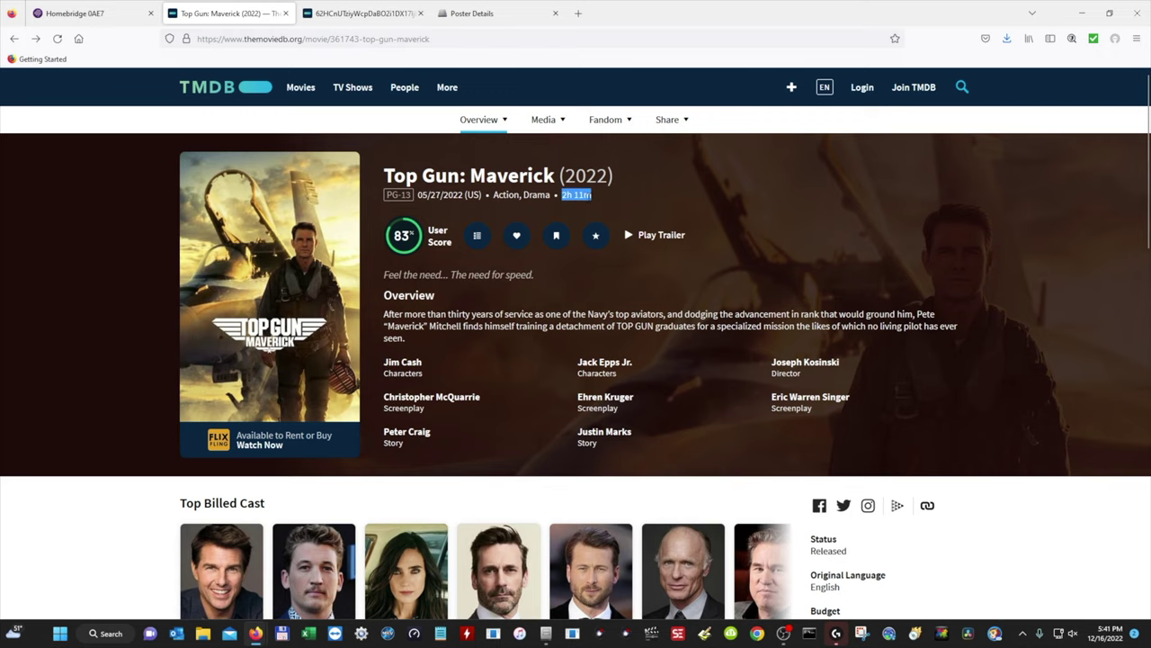
pyautogui.rightClick(587, 195)
pyautogui.click(599, 207)
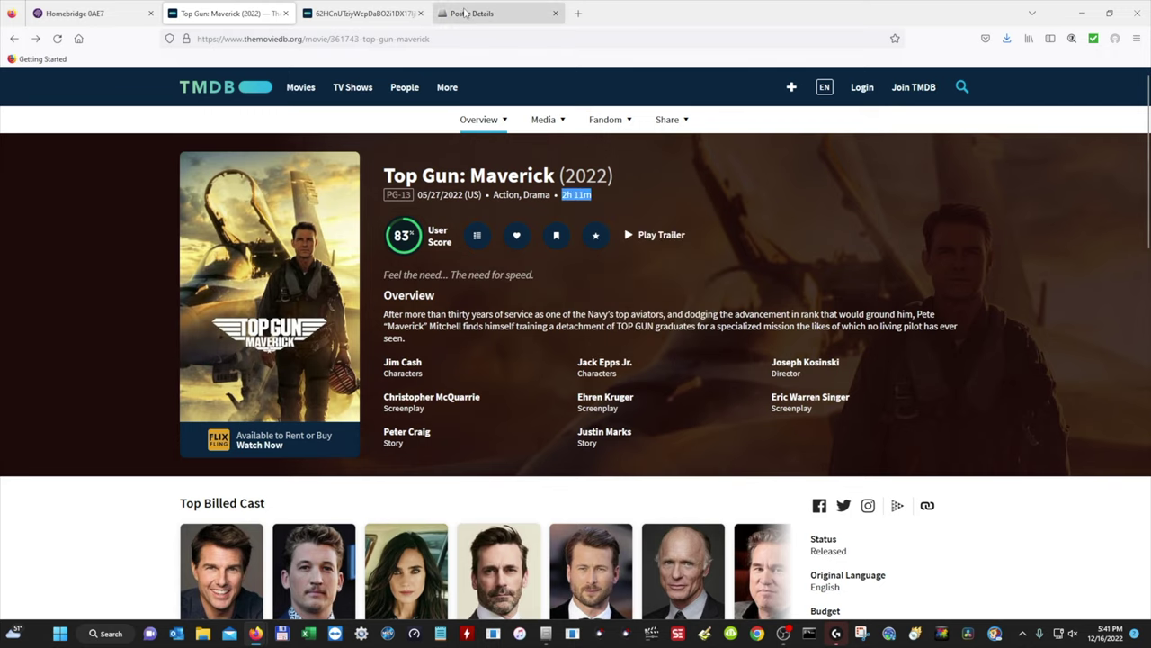
pyautogui.click(472, 12)
pyautogui.click(75, 442)
pyautogui.rightClick(74, 442)
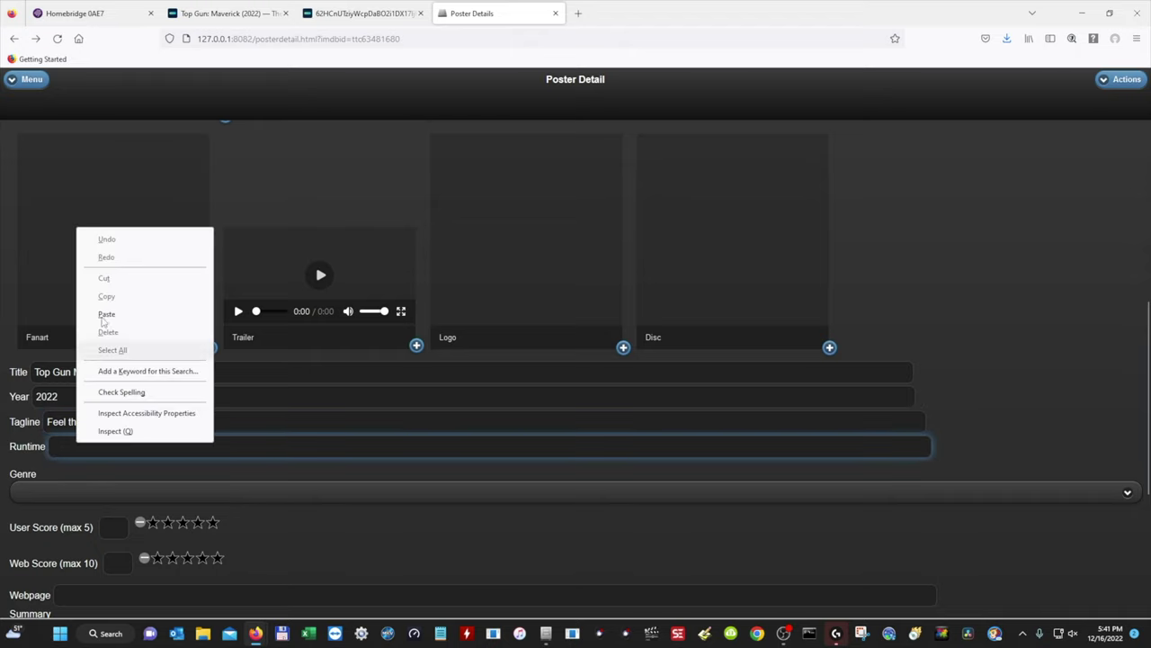
pyautogui.click(107, 317)
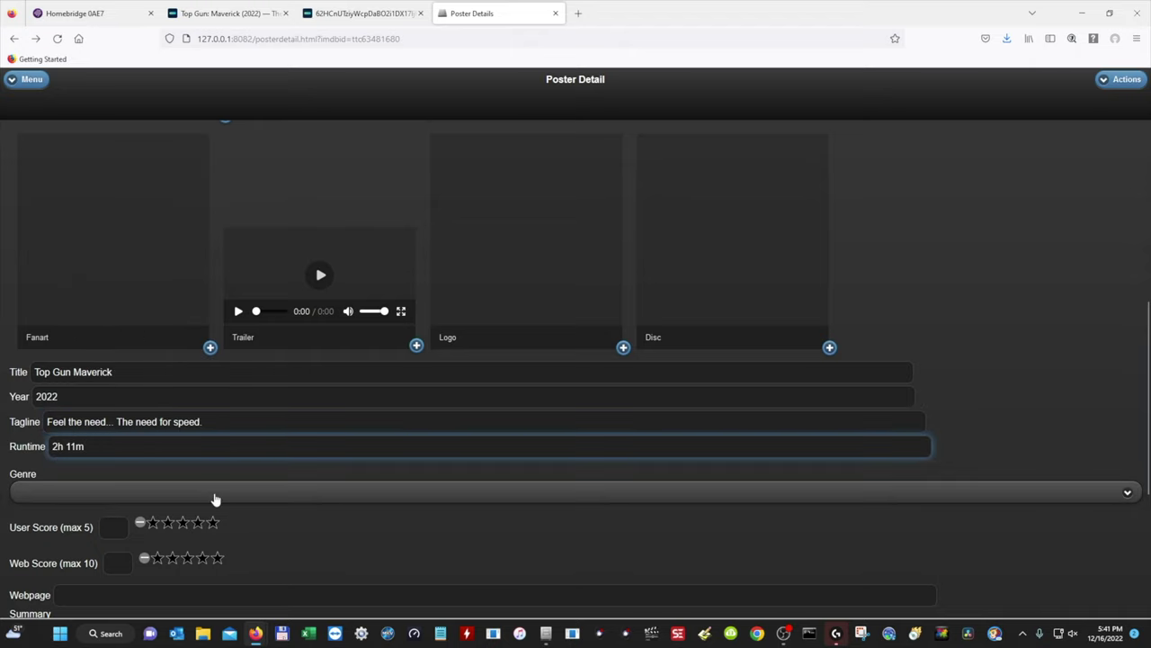
# Set genre to Action, User Score to 5/5 and Web Score to 10/10
pyautogui.click(242, 499)
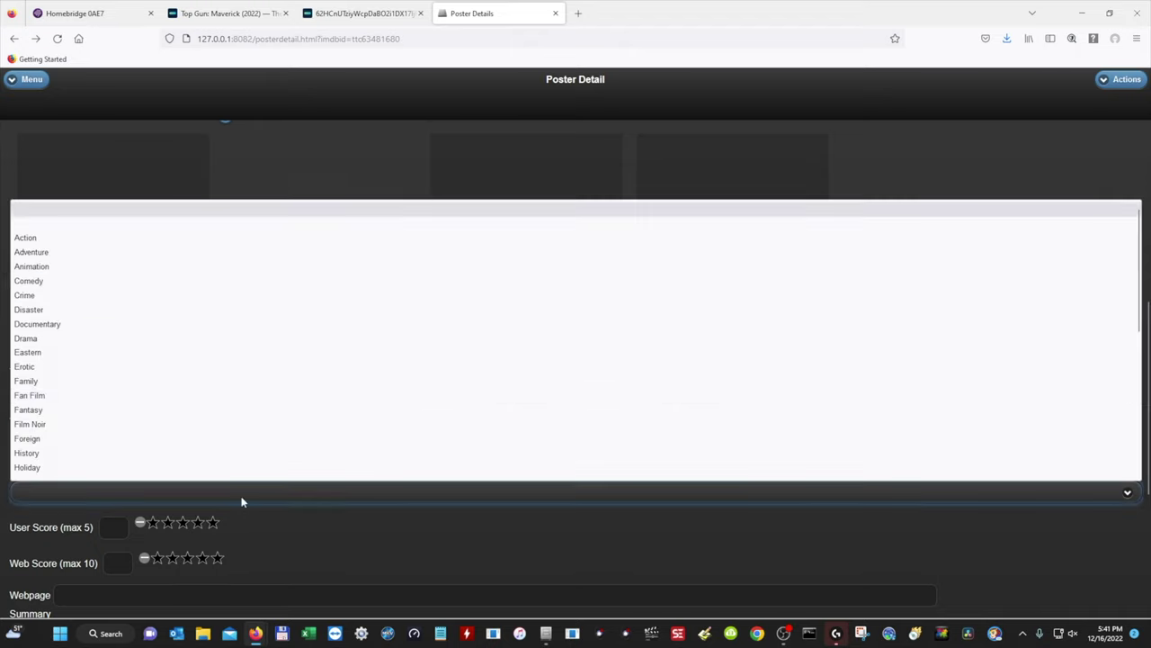
pyautogui.click(25, 238)
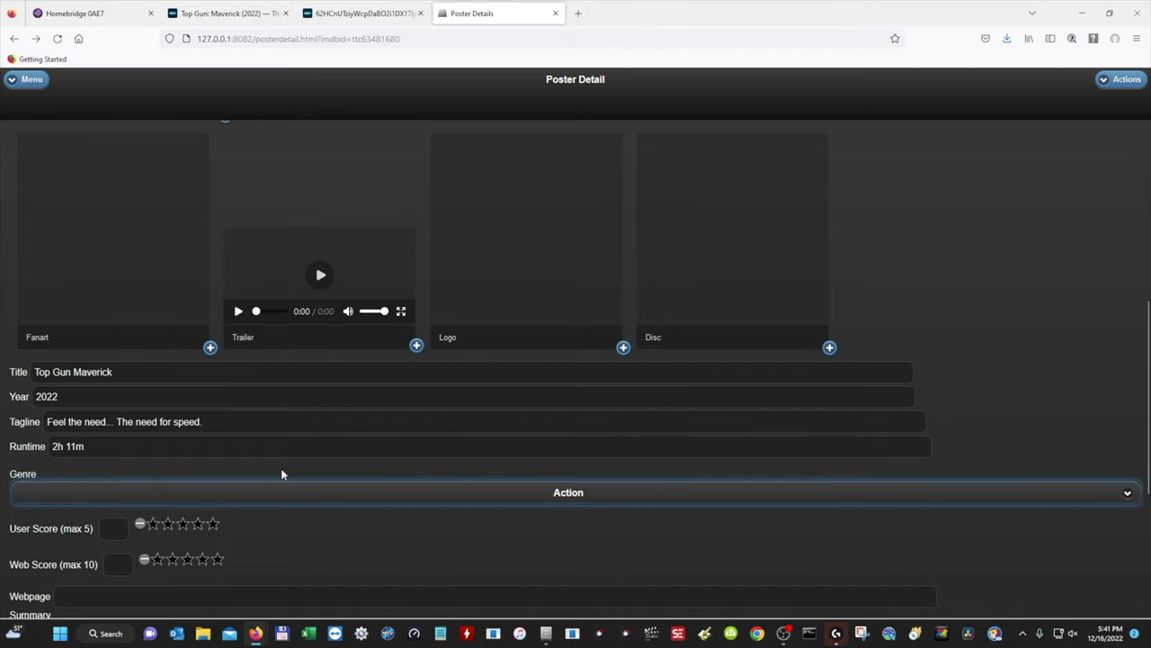
pyautogui.scroll(-3, 342, 437)
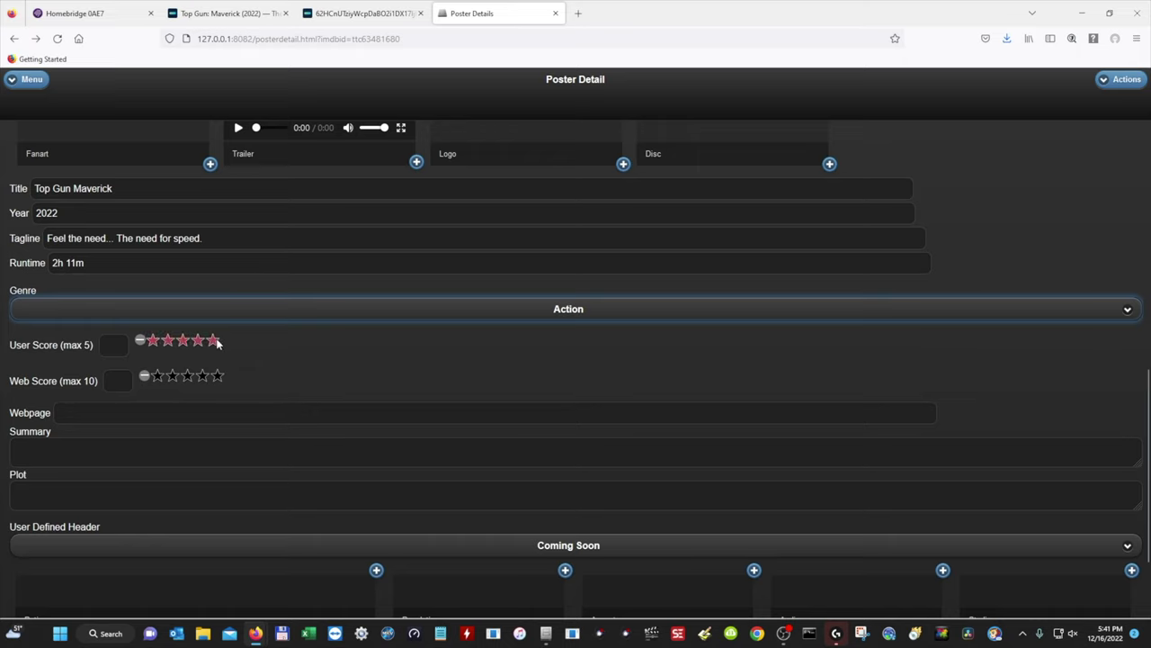
pyautogui.click(216, 340)
pyautogui.click(223, 377)
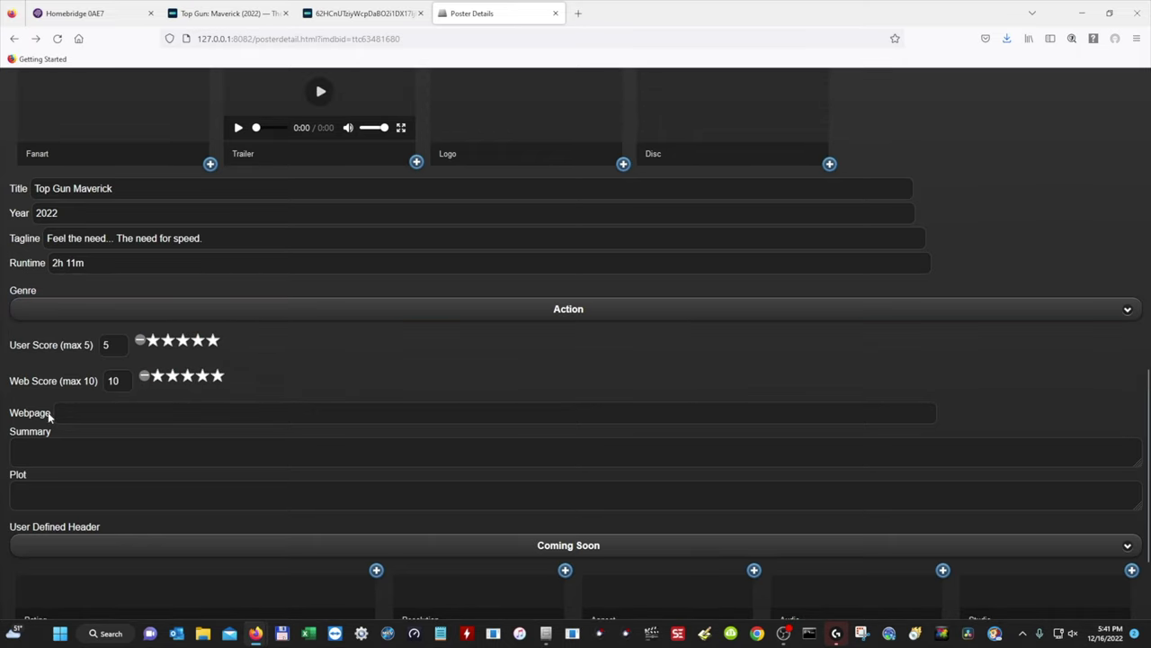
# Copy TMDB's Overview paragraph into the poster's Plot field
pyautogui.click(217, 11)
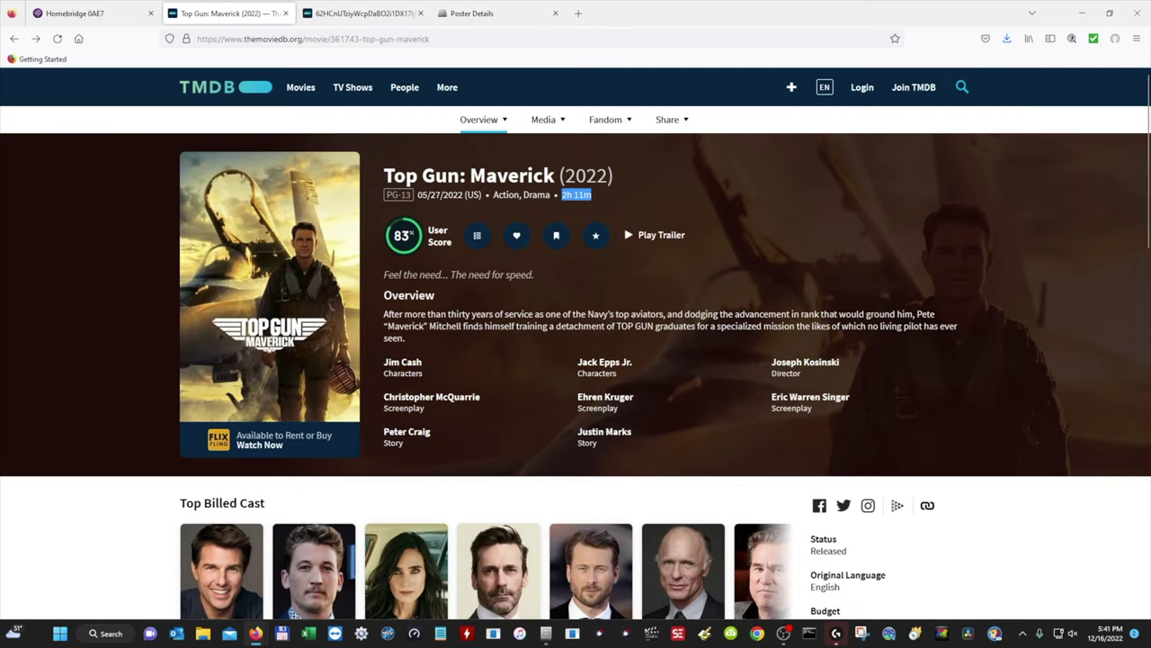
pyautogui.moveTo(383, 314); pyautogui.dragTo(727, 349)
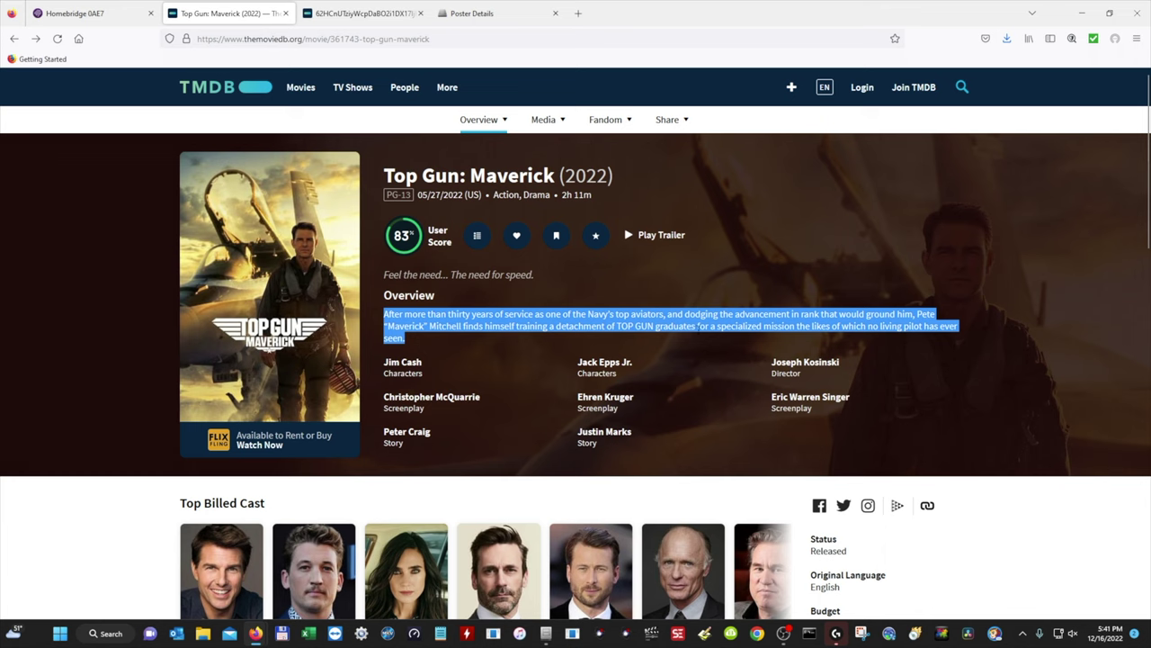
pyautogui.rightClick(695, 324)
pyautogui.click(714, 331)
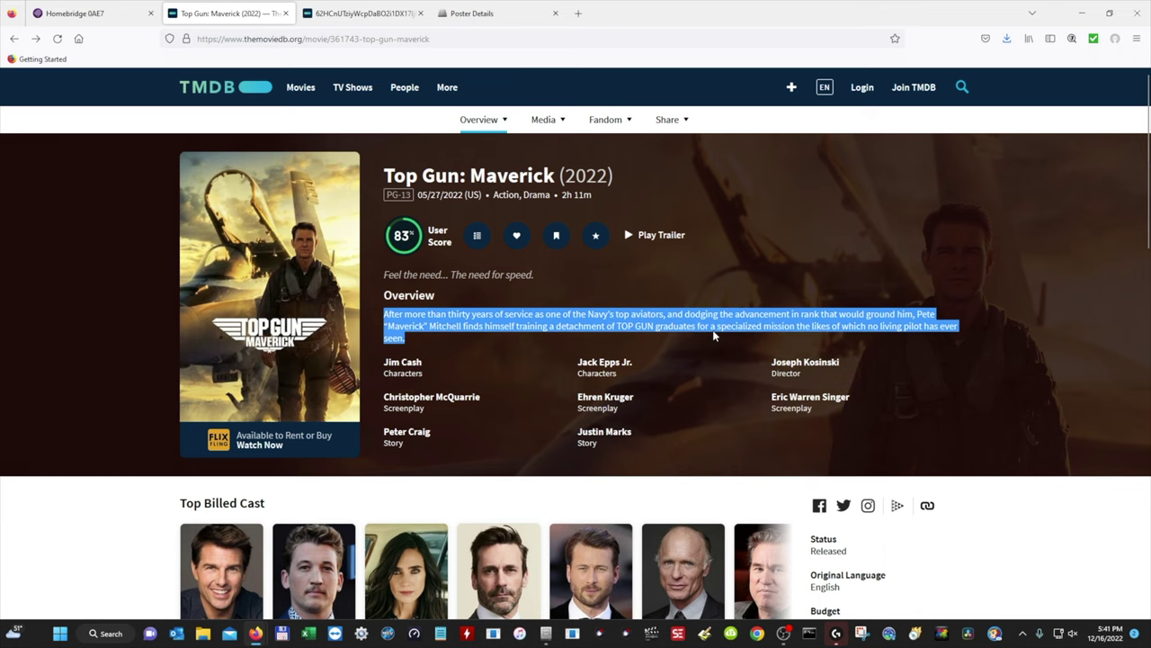
pyautogui.click(497, 15)
pyautogui.click(60, 494)
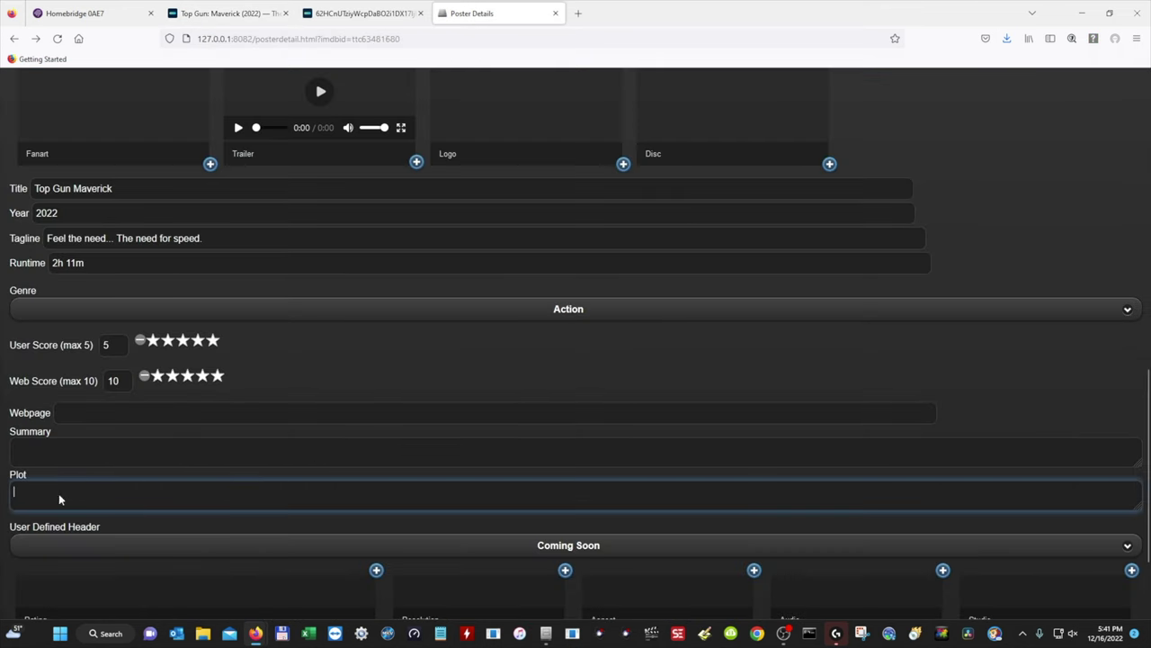
pyautogui.rightClick(60, 495)
pyautogui.click(97, 370)
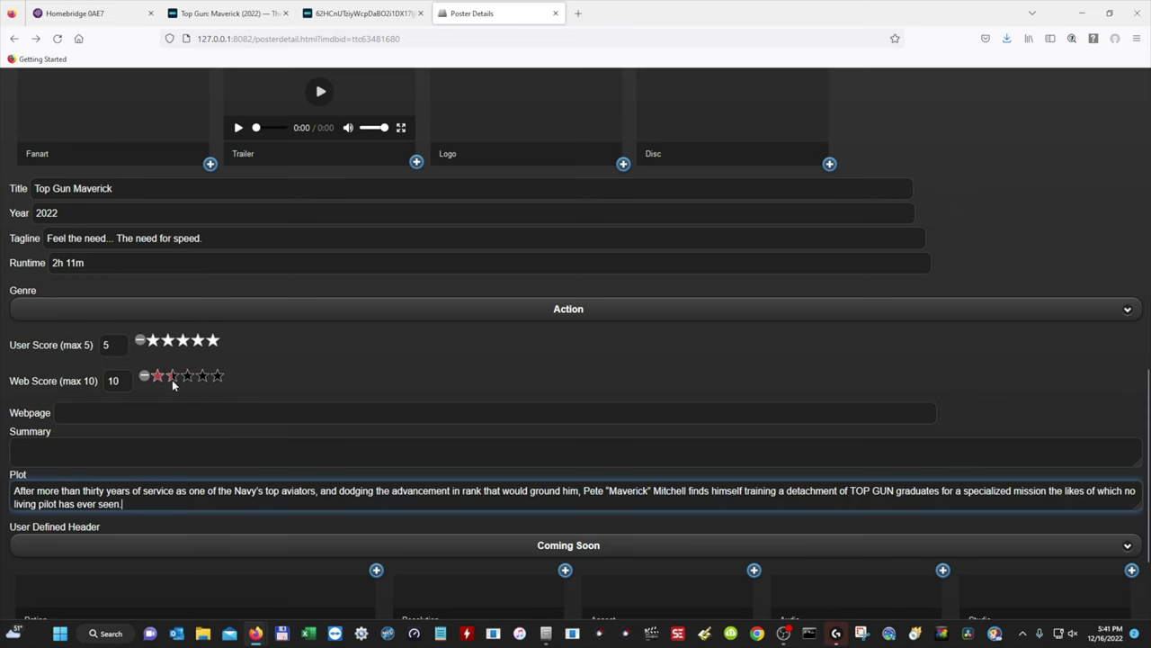
pyautogui.scroll(-2, 181, 385)
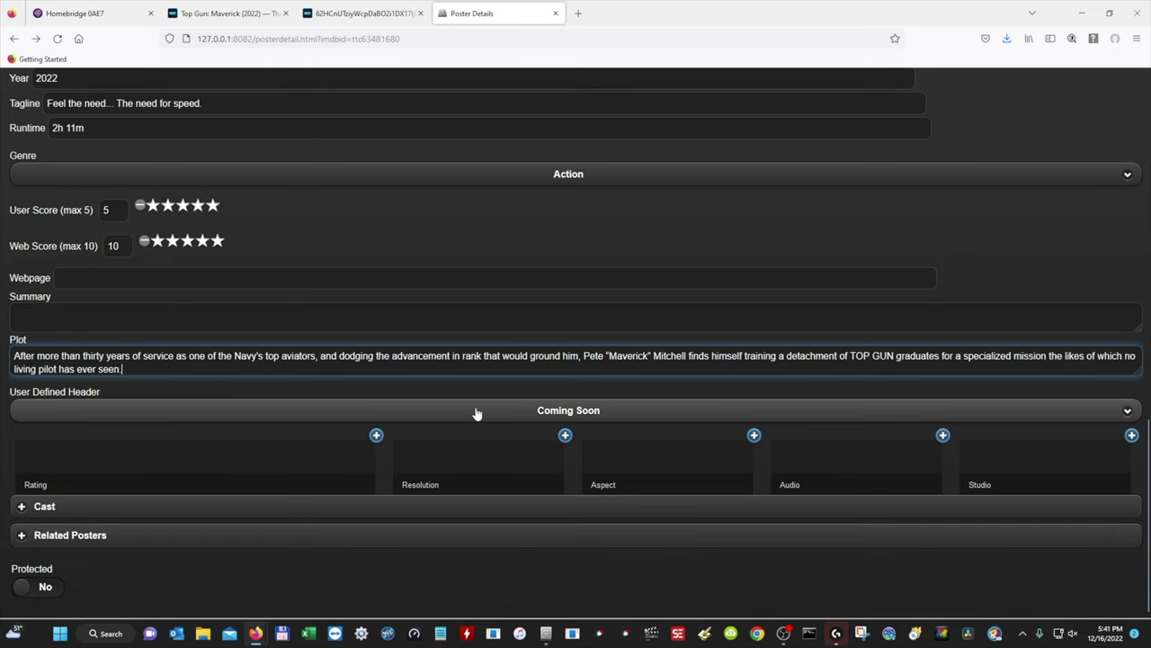
# Set the User Defined Header to Now Playing and add the PG-13 rating badge
pyautogui.click(402, 412)
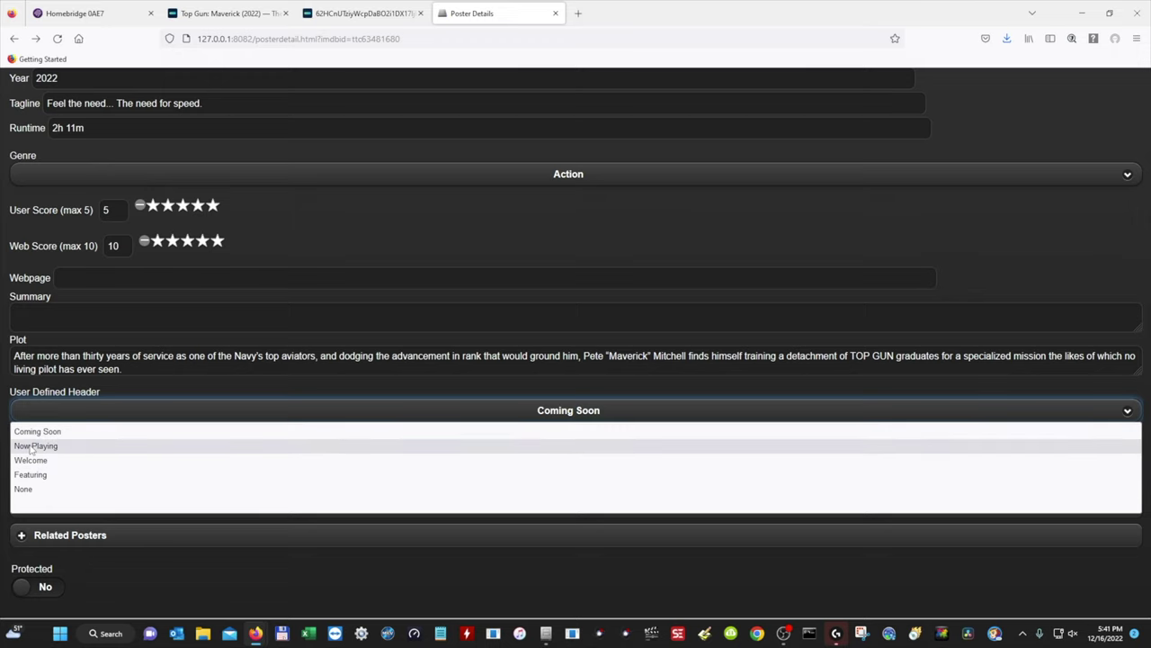
pyautogui.click(32, 446)
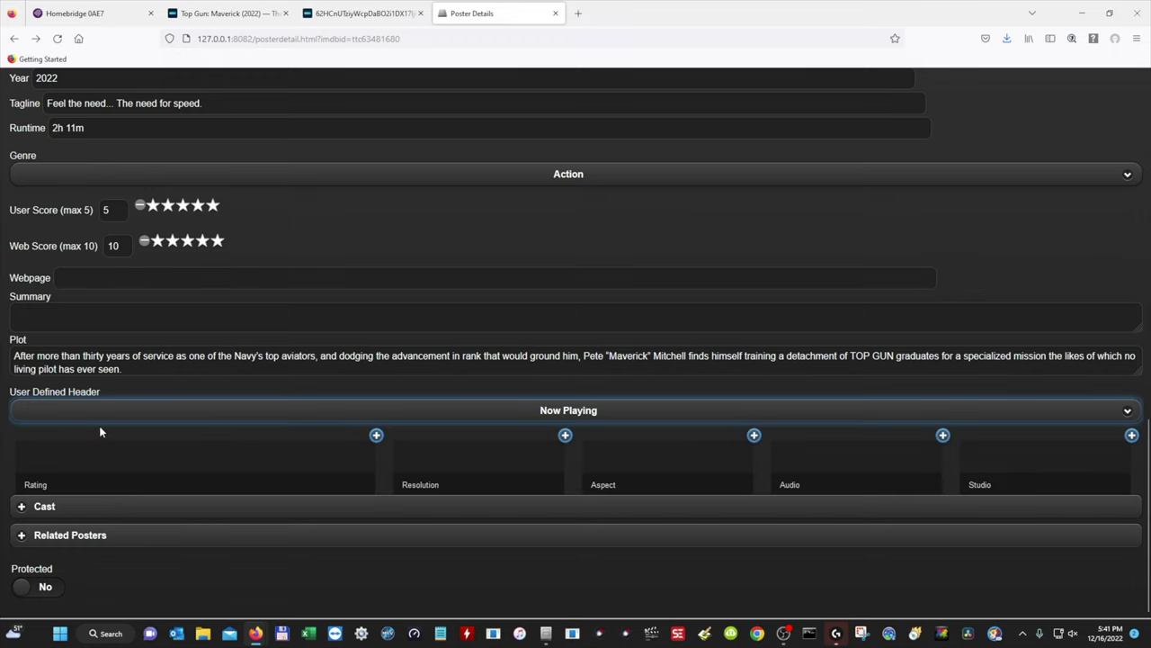
pyautogui.click(377, 435)
pyautogui.click(513, 406)
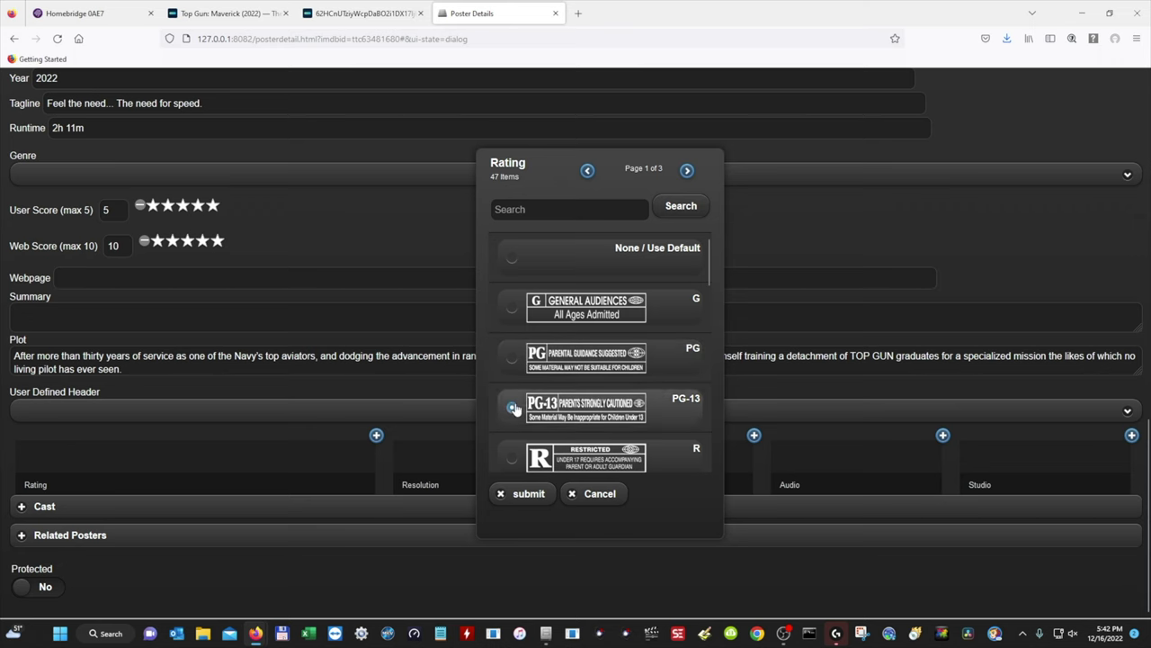
pyautogui.click(524, 494)
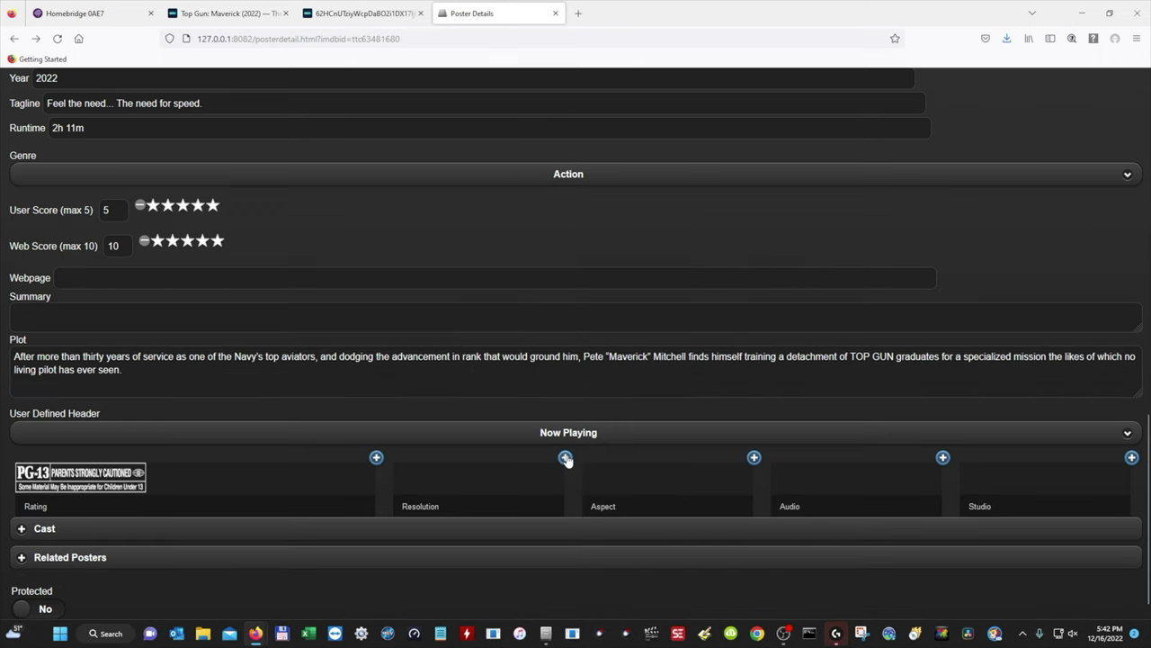
# Add the 2160 (4K UHD) resolution badge to the poster
pyautogui.click(225, 14)
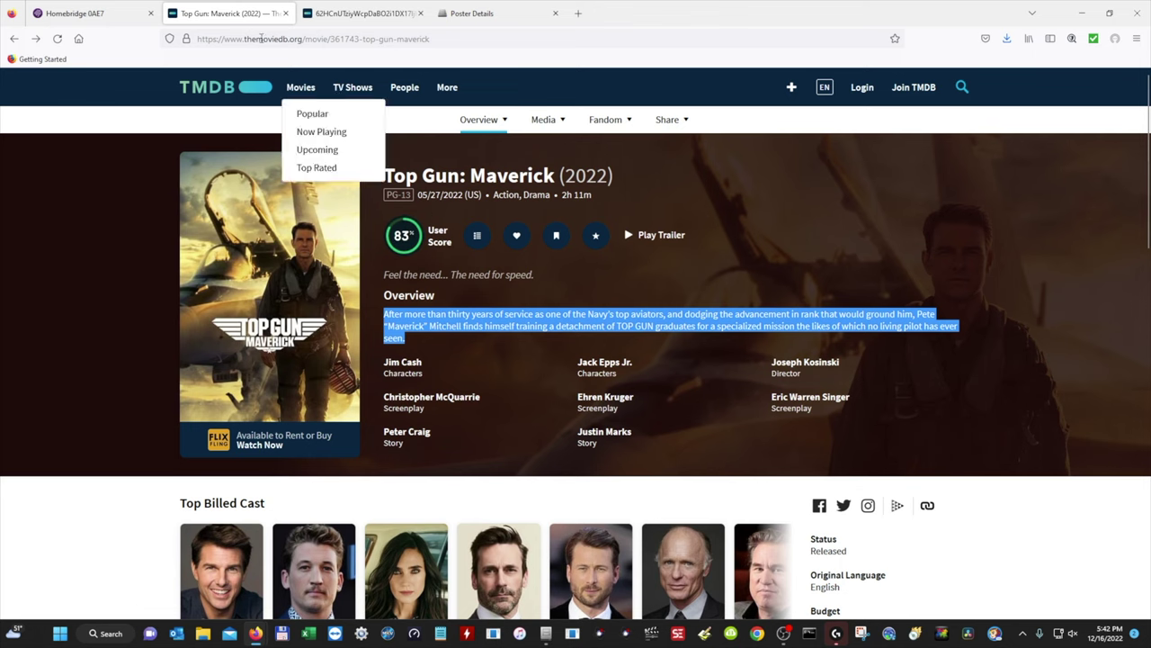
pyautogui.click(472, 14)
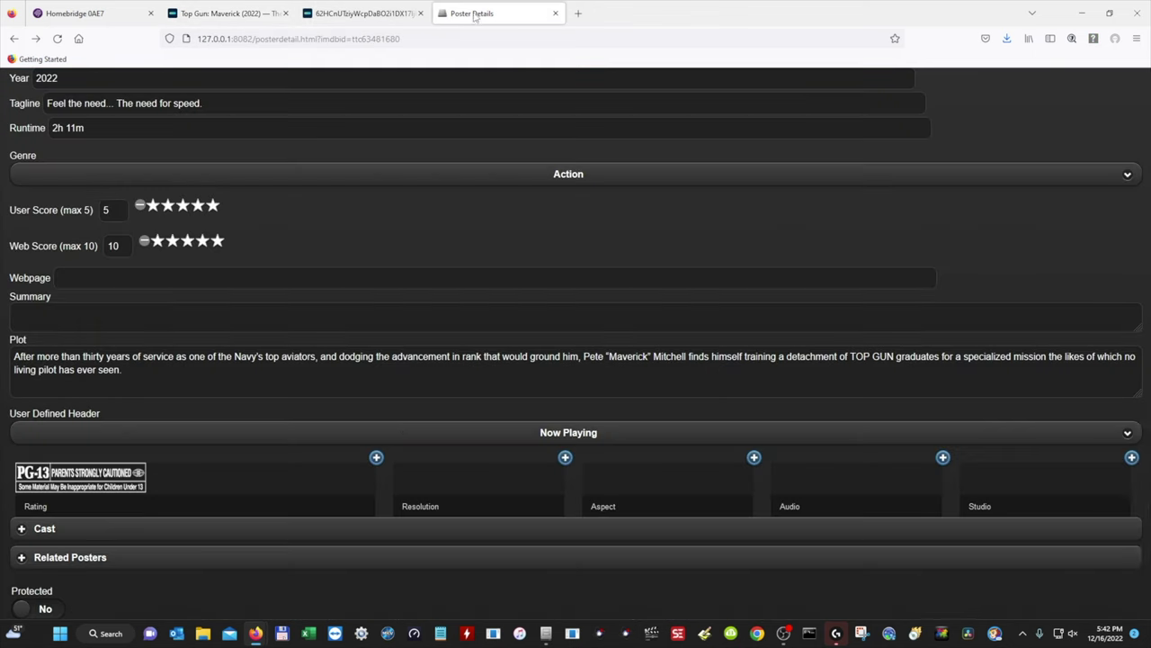
pyautogui.click(564, 459)
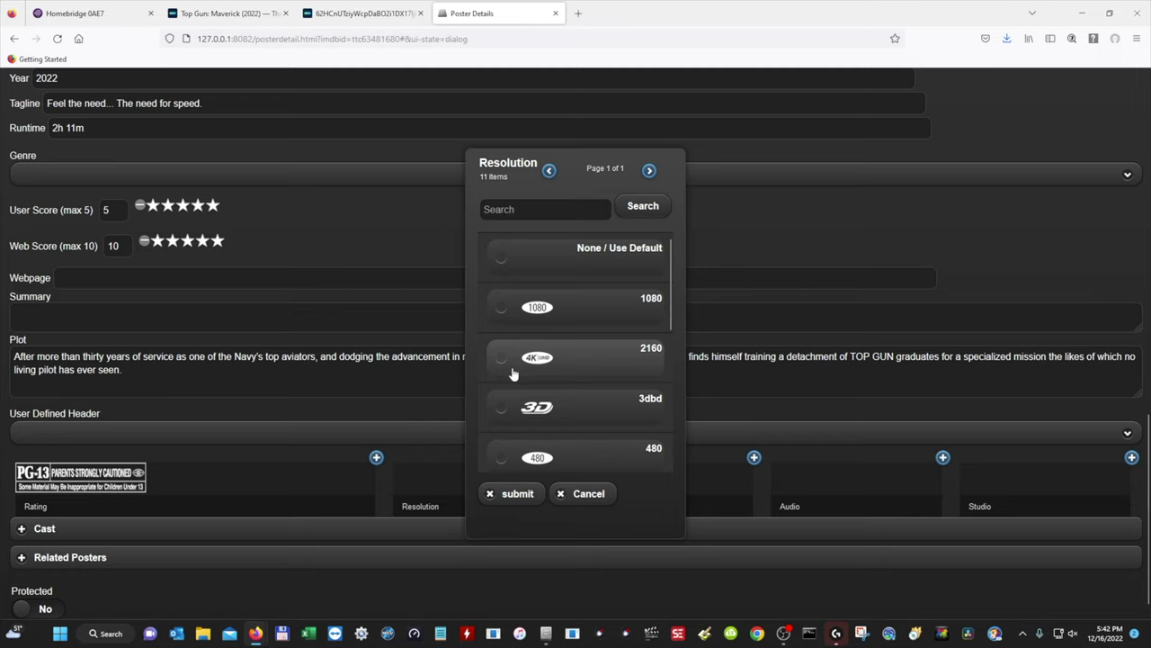
pyautogui.click(501, 359)
pyautogui.click(516, 494)
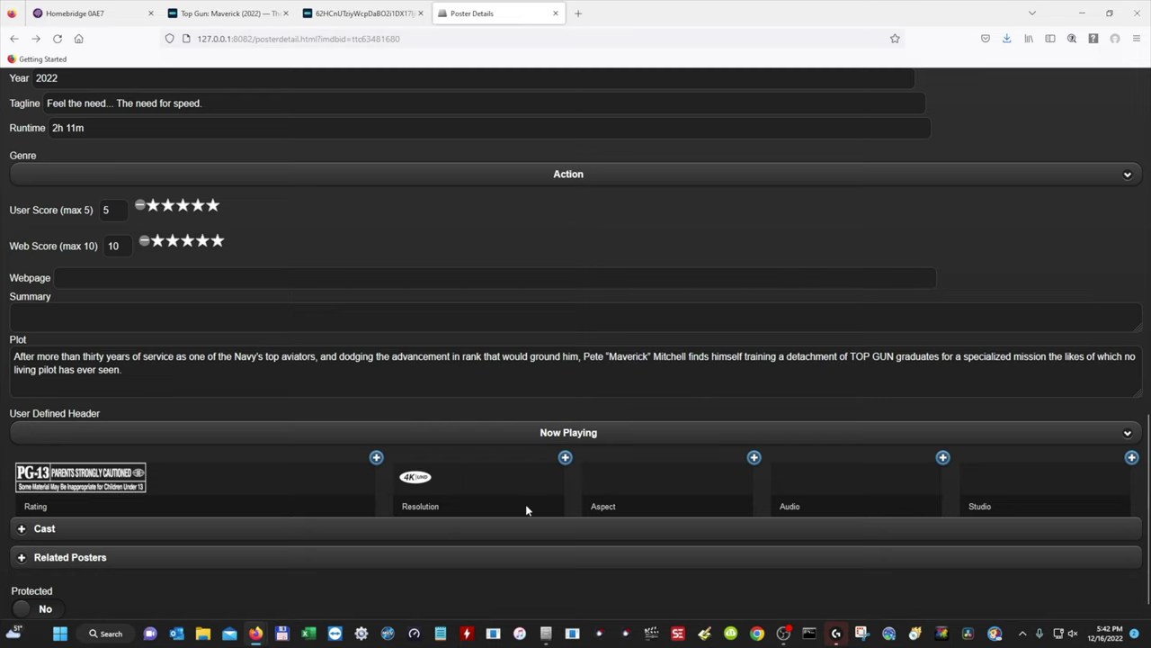
# Add the 16:9 aspect ratio and Dolby Atmos audio badges
pyautogui.click(753, 457)
pyautogui.scroll(-1, 513, 323)
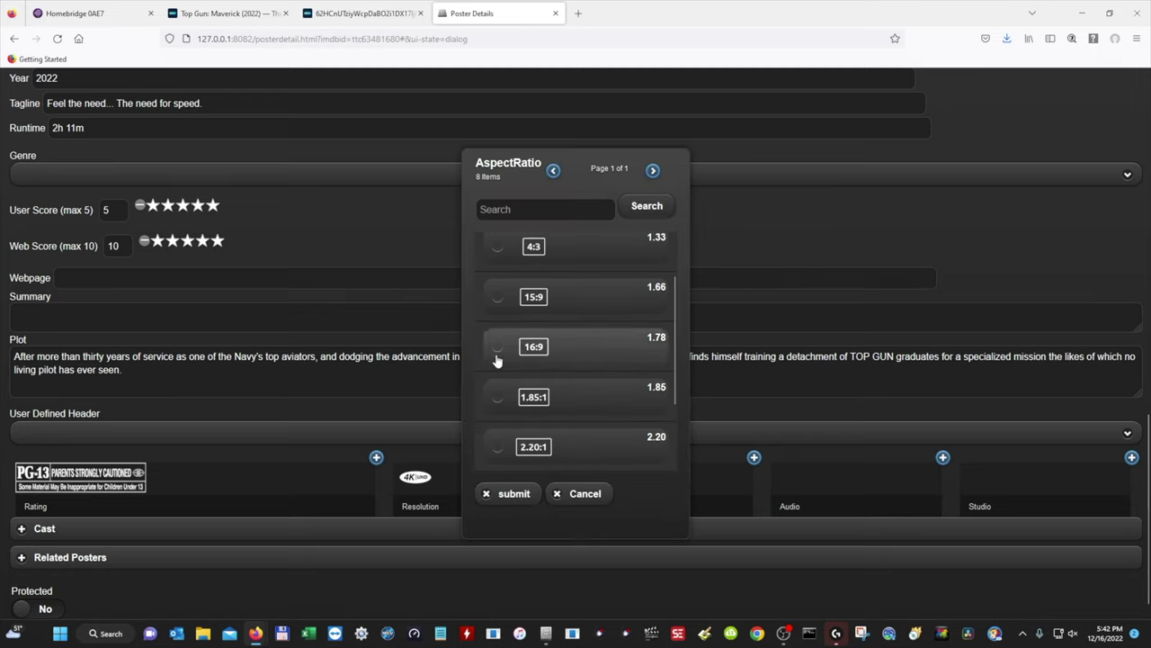
pyautogui.click(498, 347)
pyautogui.scroll(-1, 538, 383)
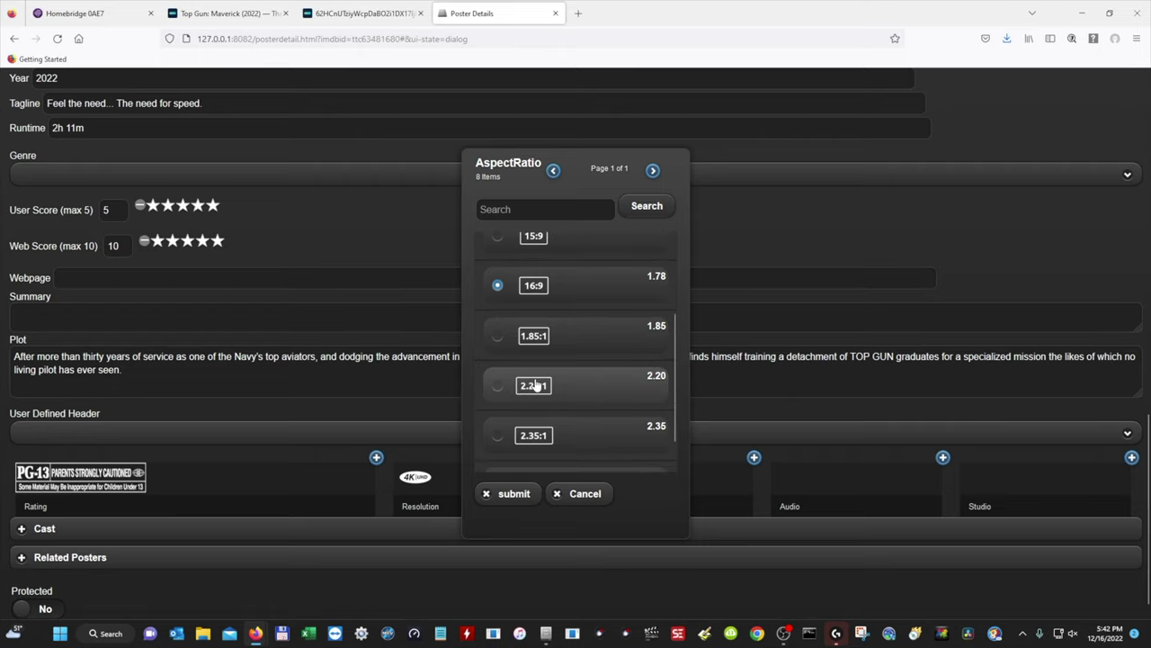
pyautogui.click(511, 495)
pyautogui.click(943, 457)
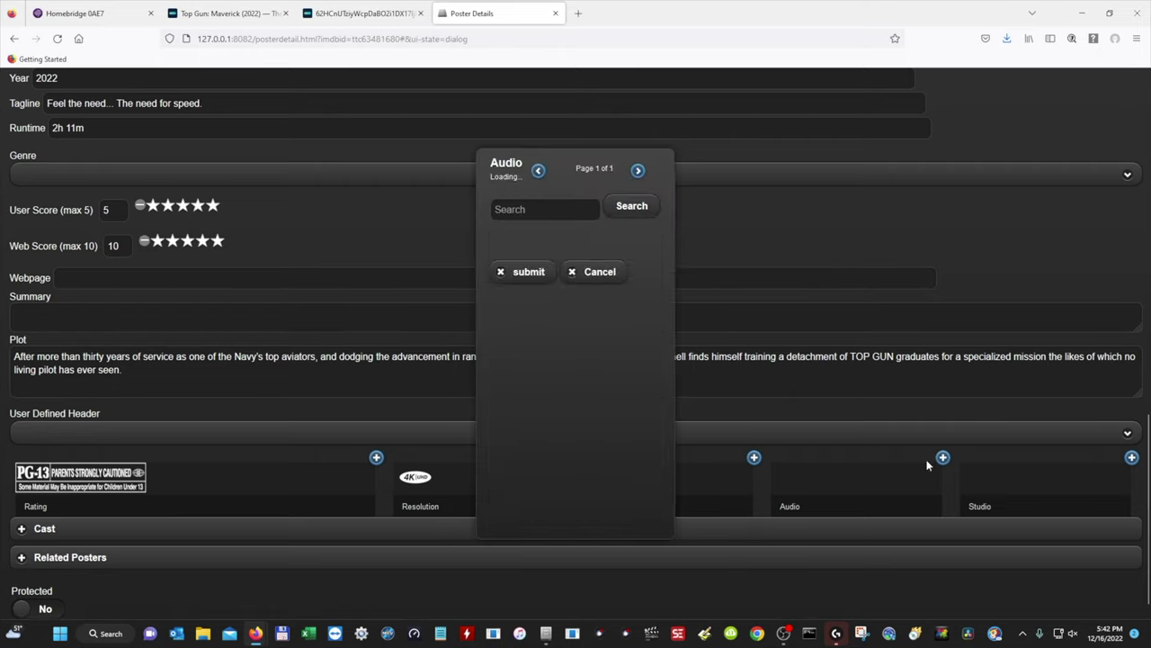
pyautogui.scroll(-9, 634, 360)
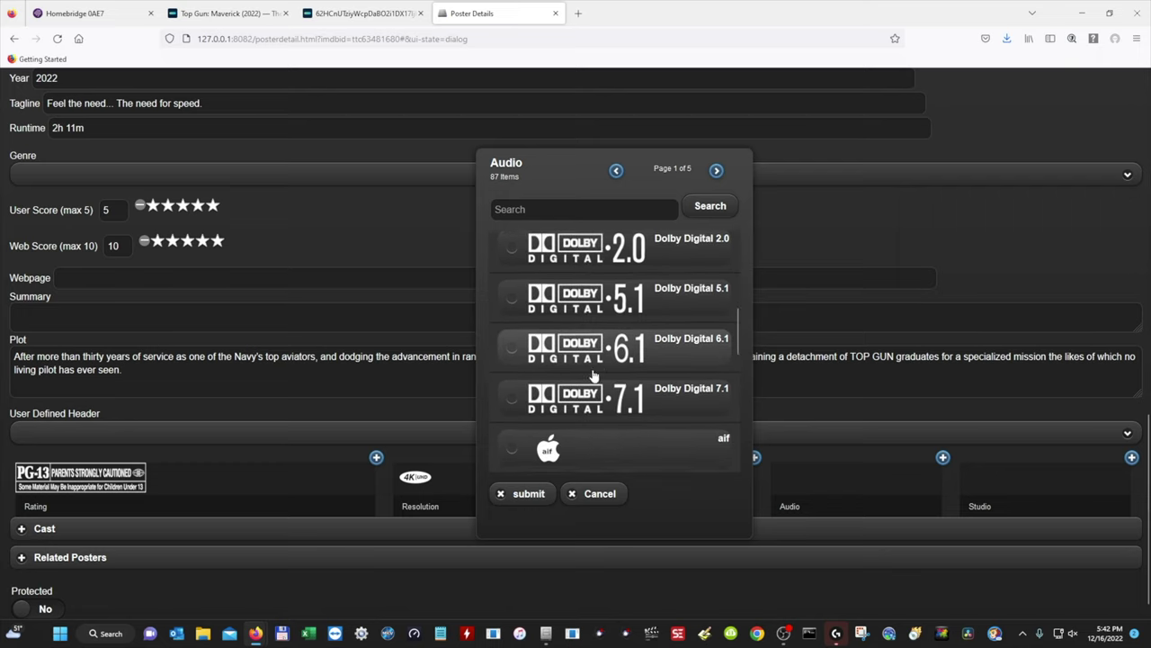
pyautogui.scroll(-2, 586, 378)
pyautogui.click(538, 347)
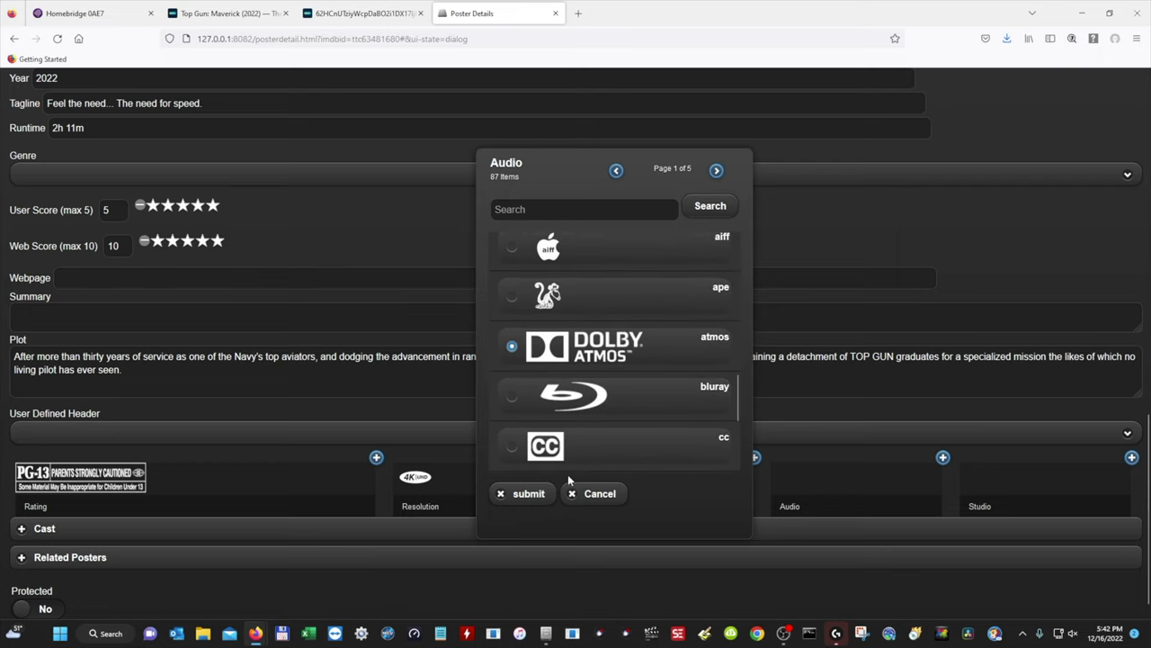
pyautogui.click(526, 493)
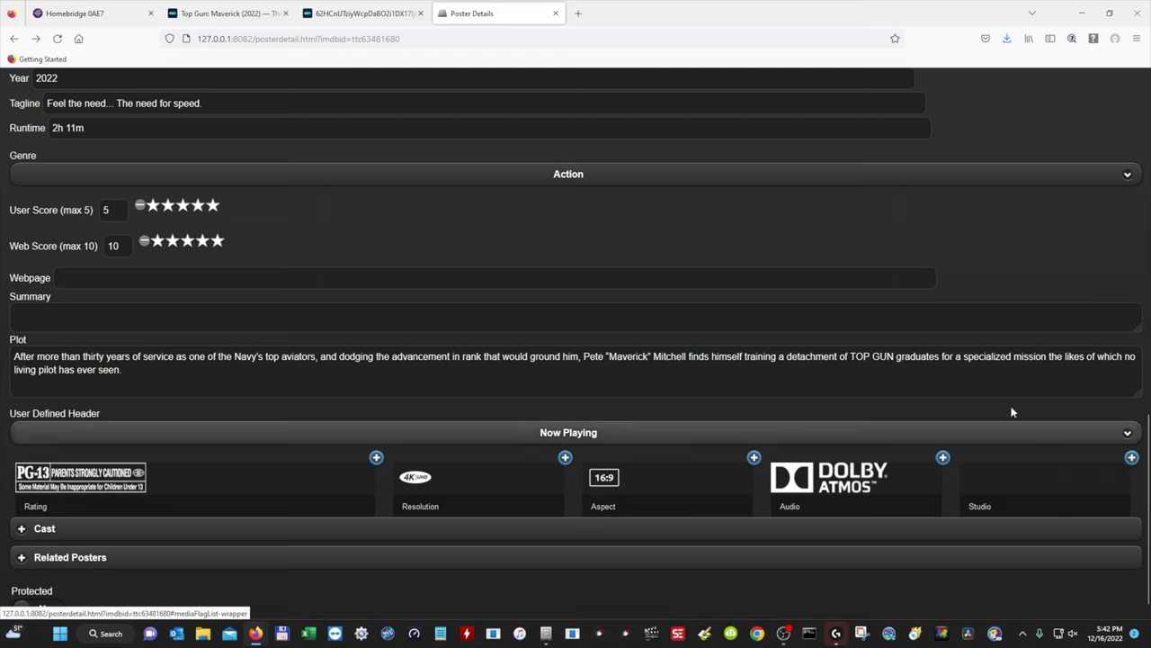
pyautogui.click(1131, 458)
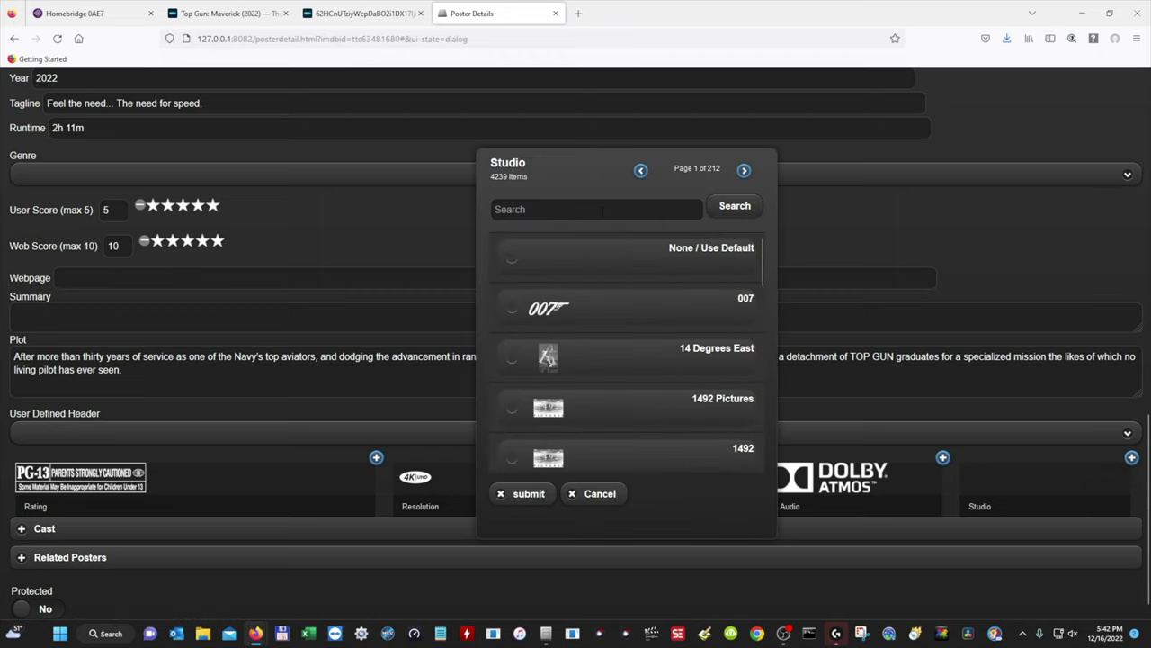
pyautogui.write('Paramoun')
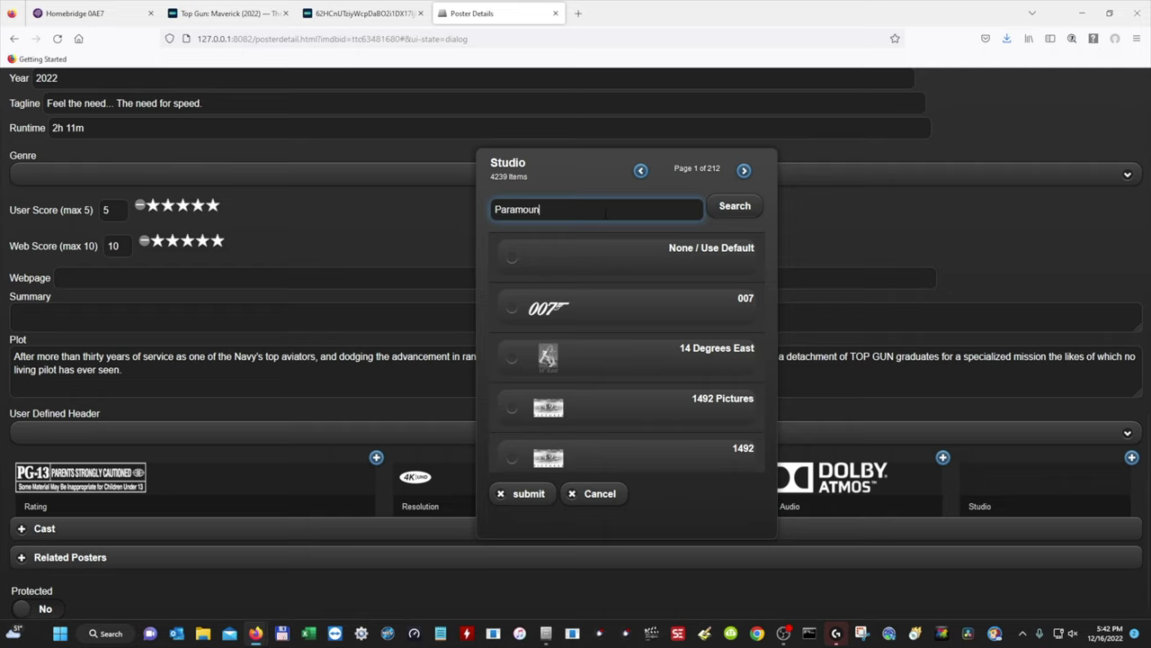
pyautogui.write('t')
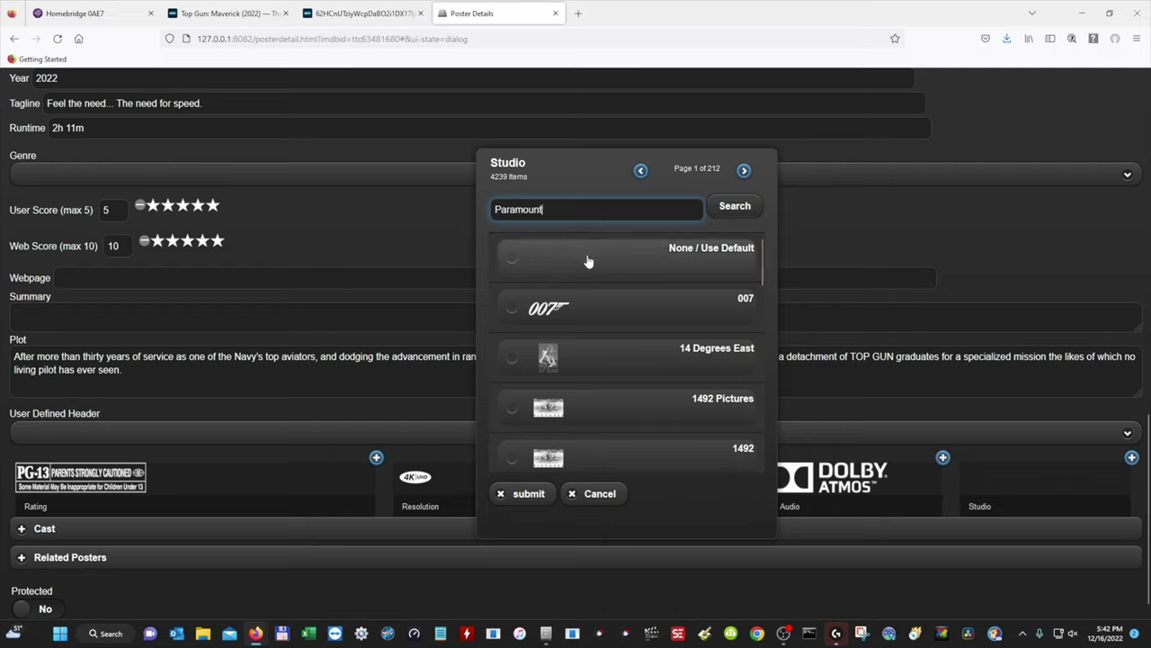
pyautogui.click(730, 209)
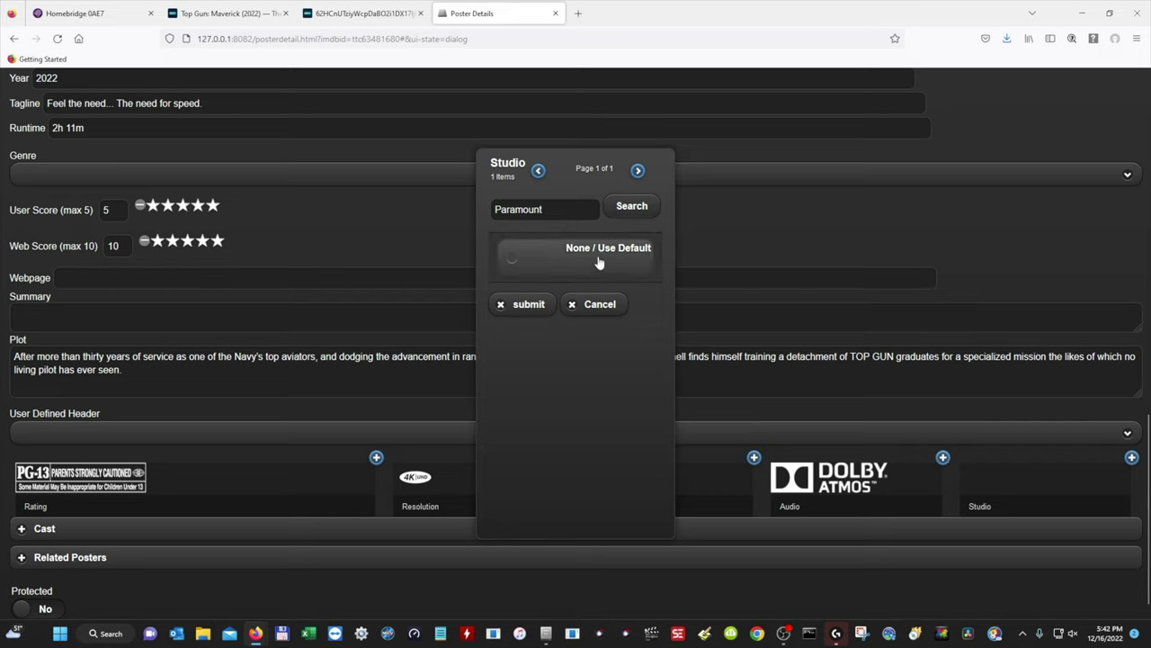
pyautogui.click(564, 265)
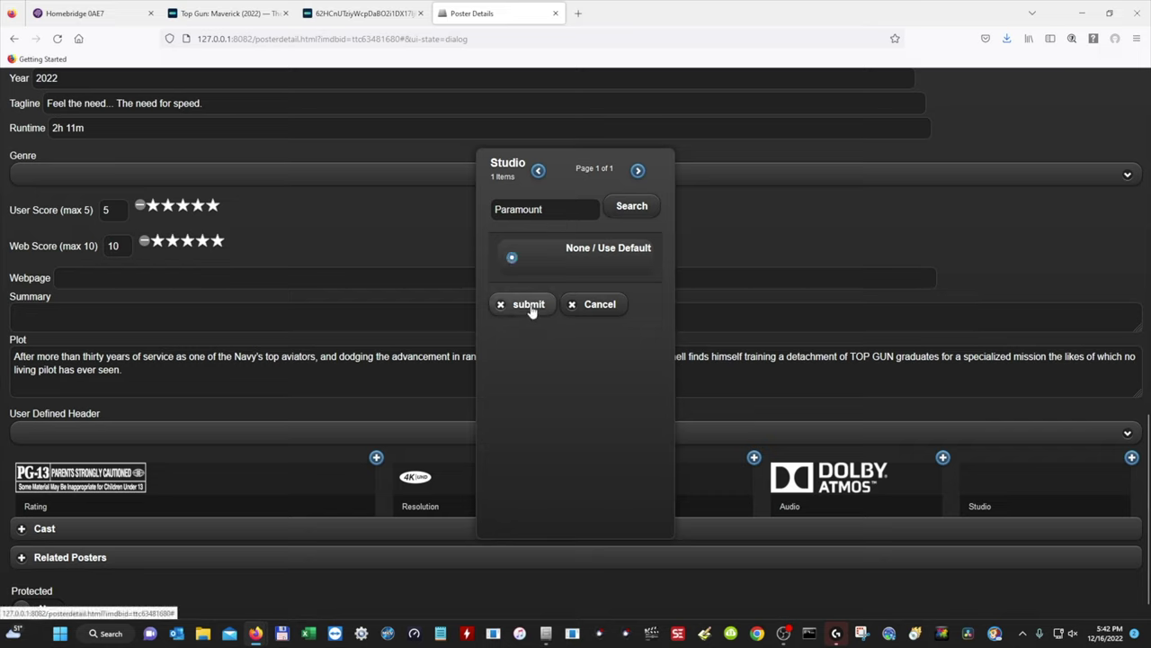
pyautogui.click(529, 305)
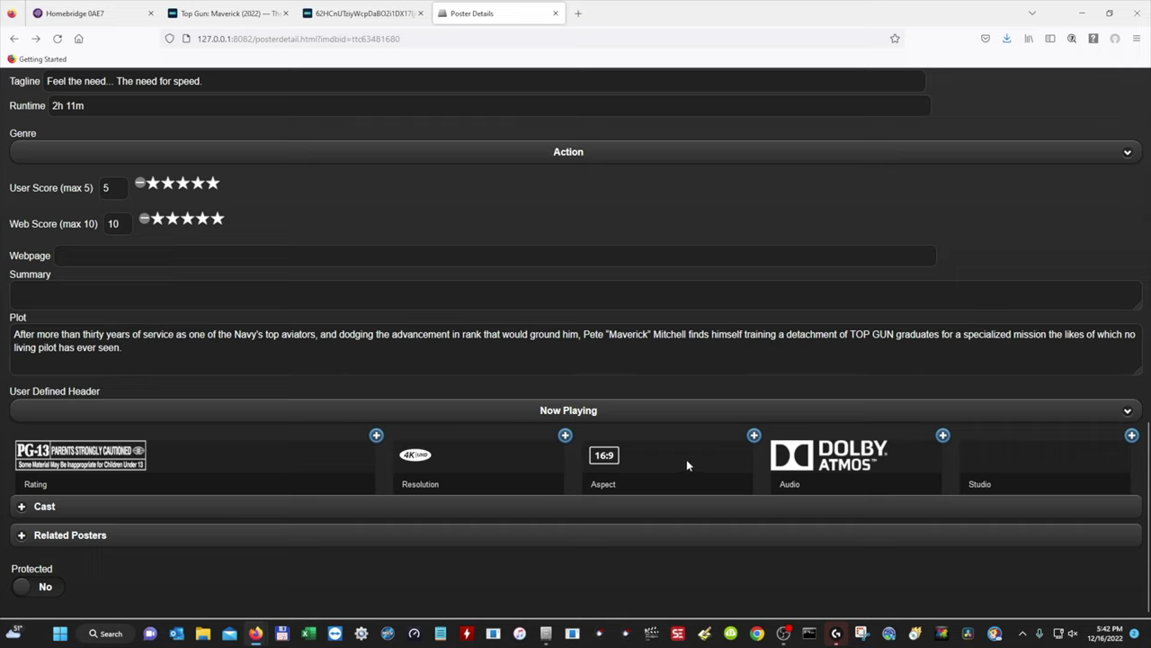
pyautogui.click(123, 347)
pyautogui.click(221, 411)
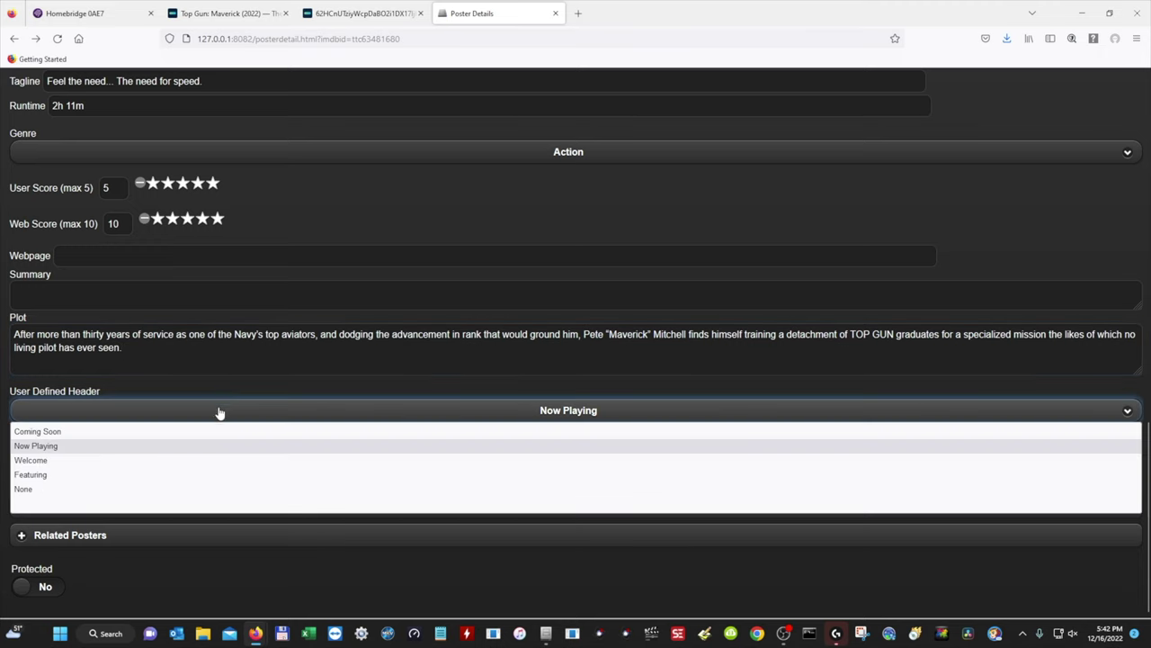
pyautogui.click(216, 409)
pyautogui.scroll(3, 262, 278)
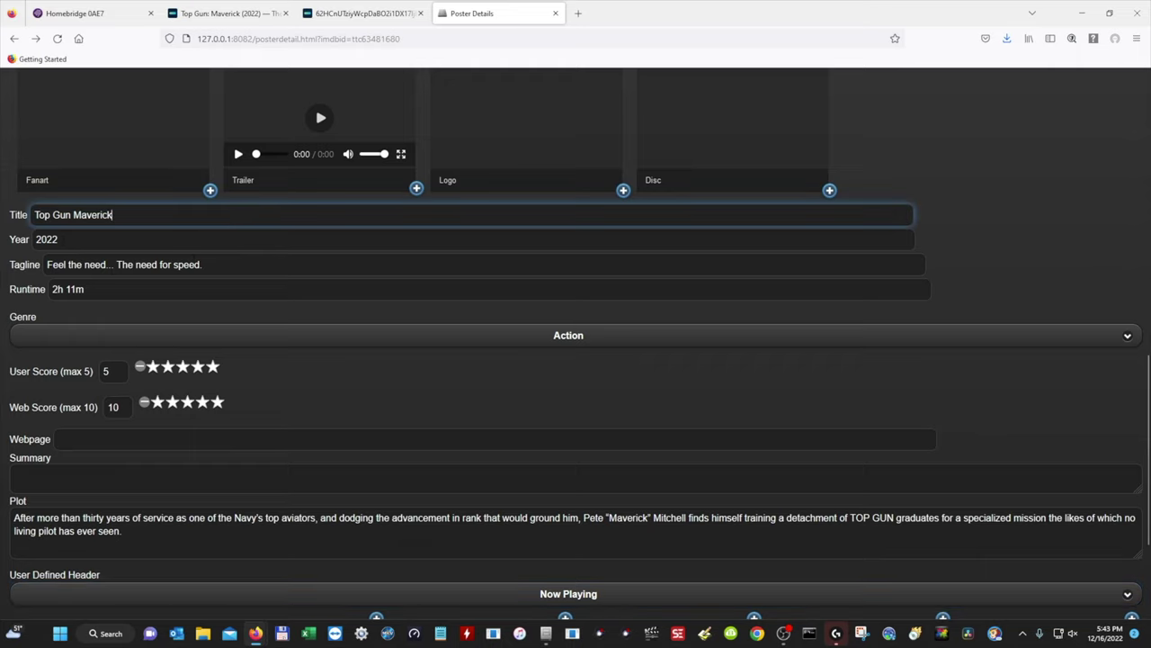
pyautogui.scroll(5, 234, 226)
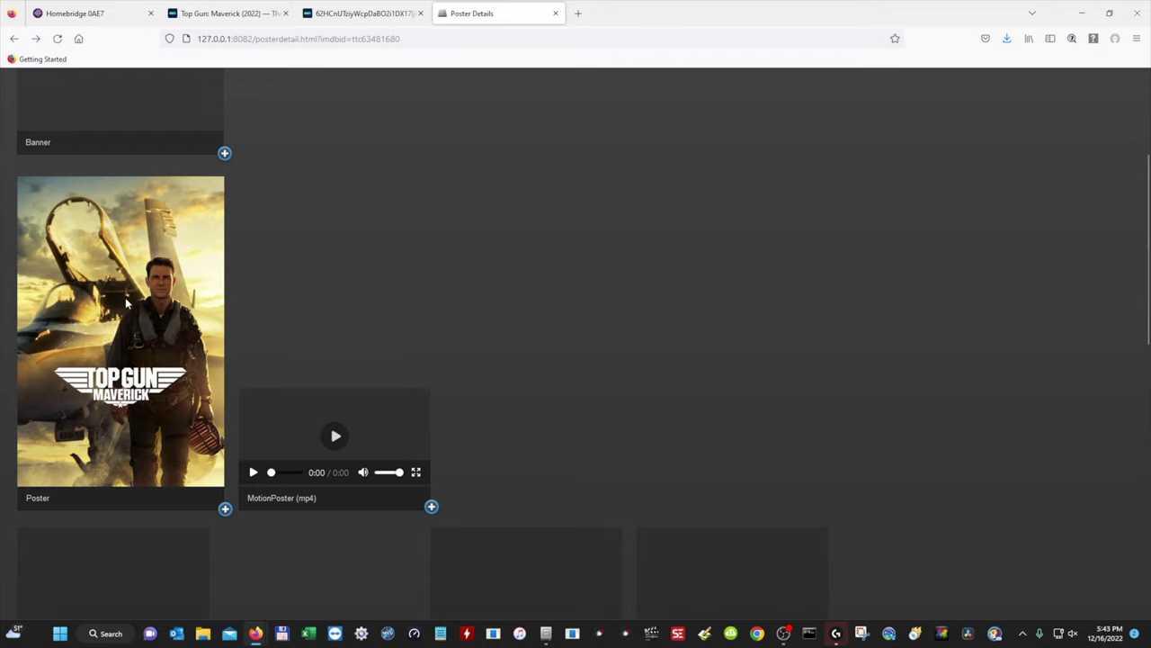
pyautogui.scroll(3, 518, 275)
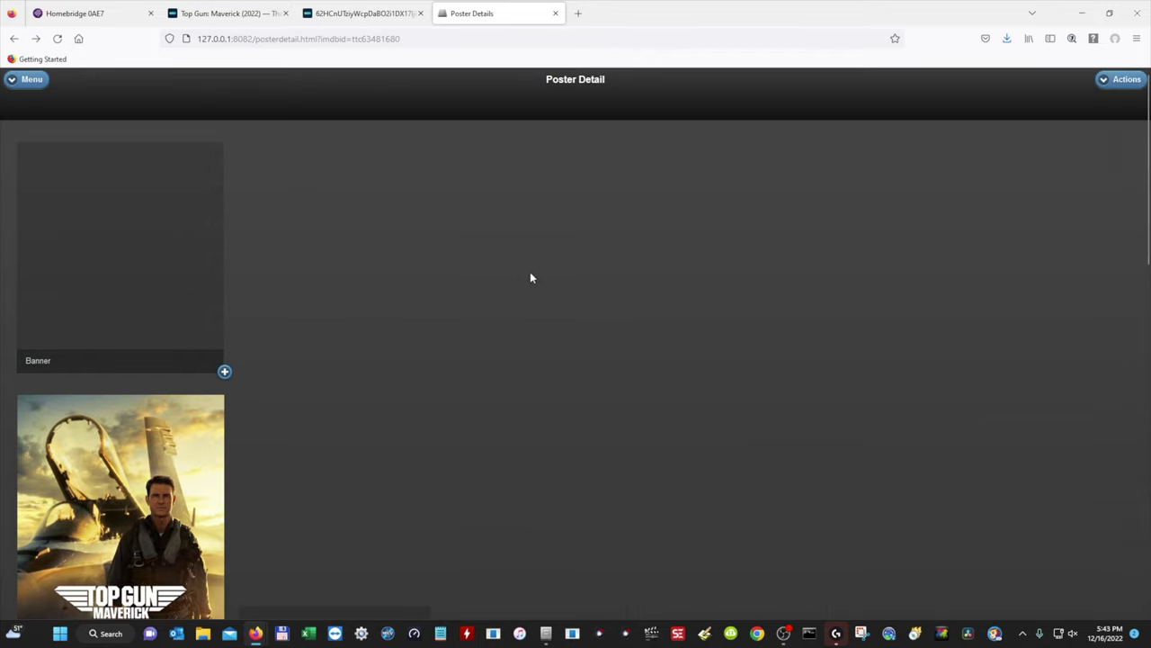
# Save the Top Gun Maverick poster's edited details through the Actions panel's Save Changes
pyautogui.click(1118, 80)
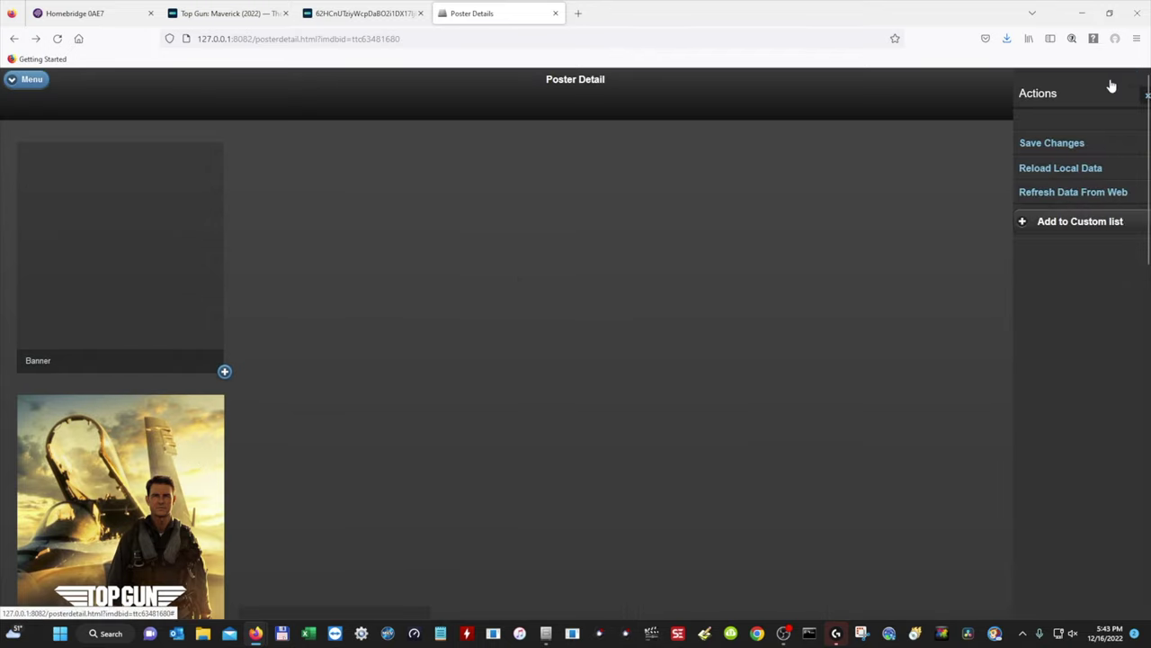
pyautogui.click(1023, 144)
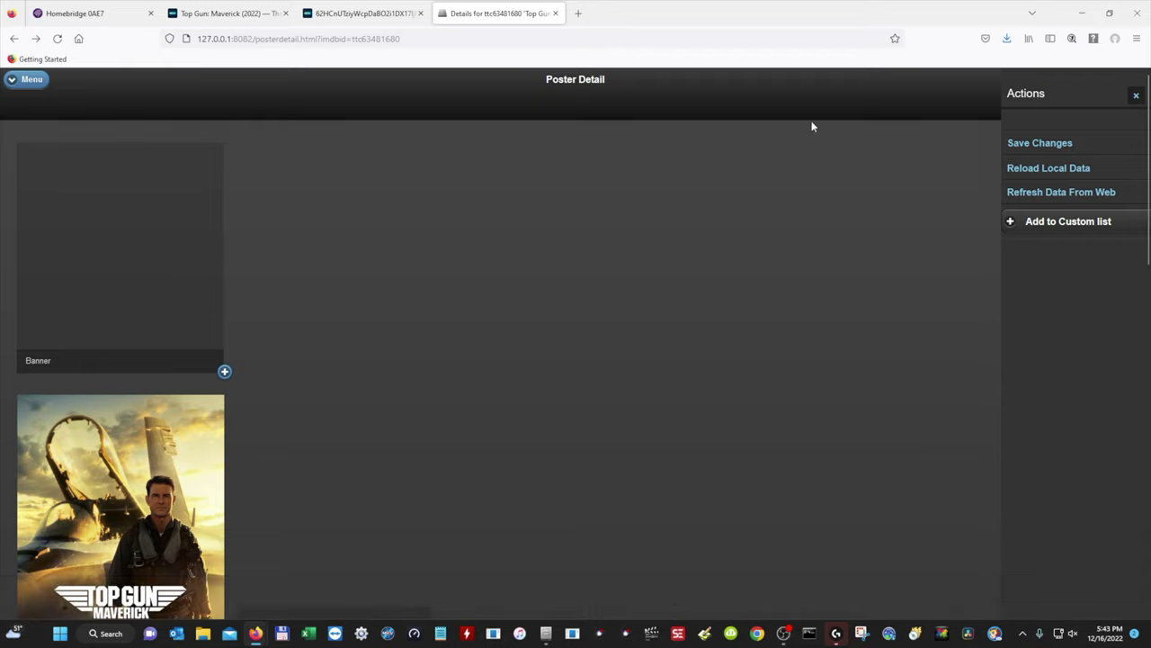
pyautogui.click(1135, 96)
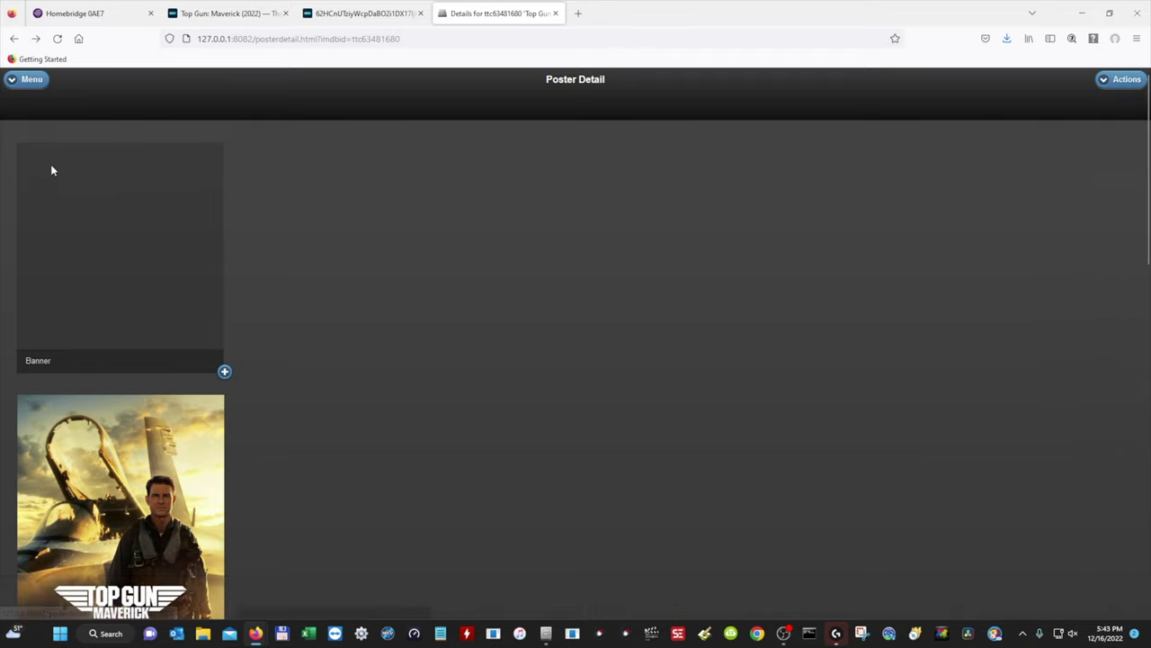
pyautogui.click(32, 81)
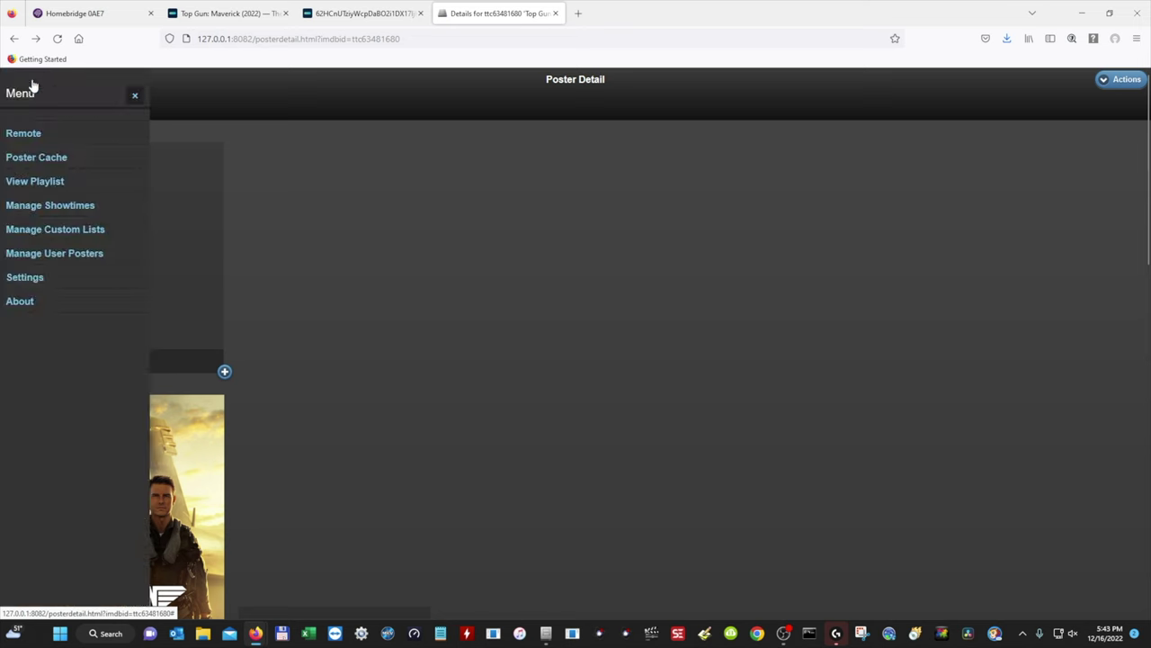
# Search the Poster Cache for 'Top Gun Maverick' and open that poster's options
pyautogui.click(36, 159)
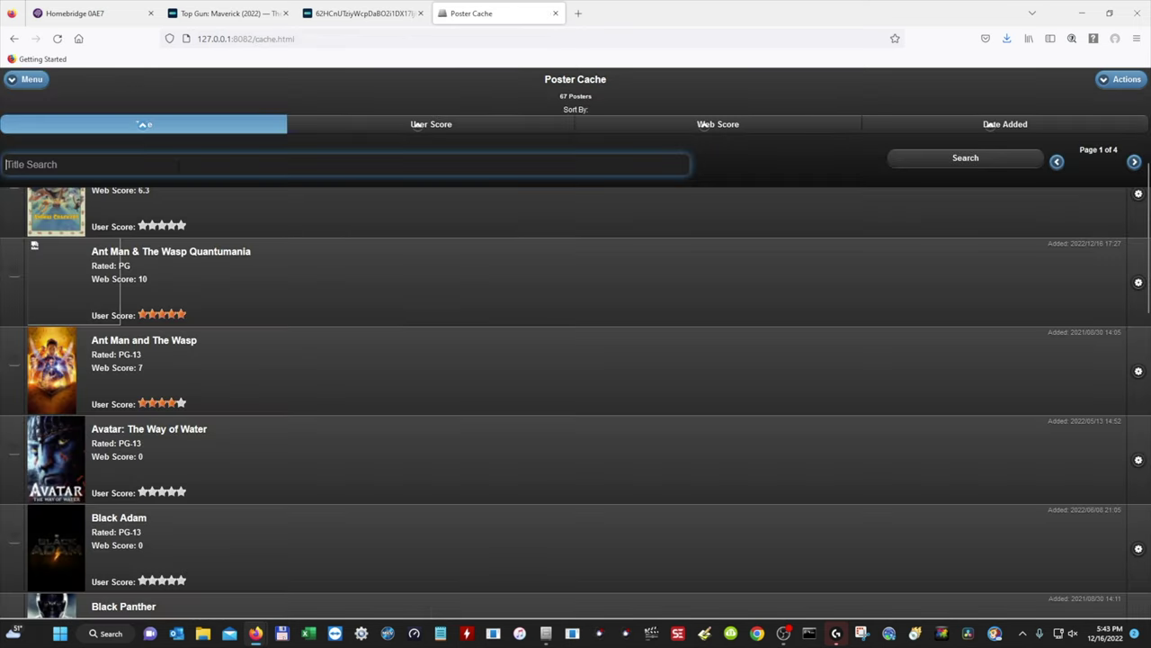
pyautogui.write('Top Gun Maverick')
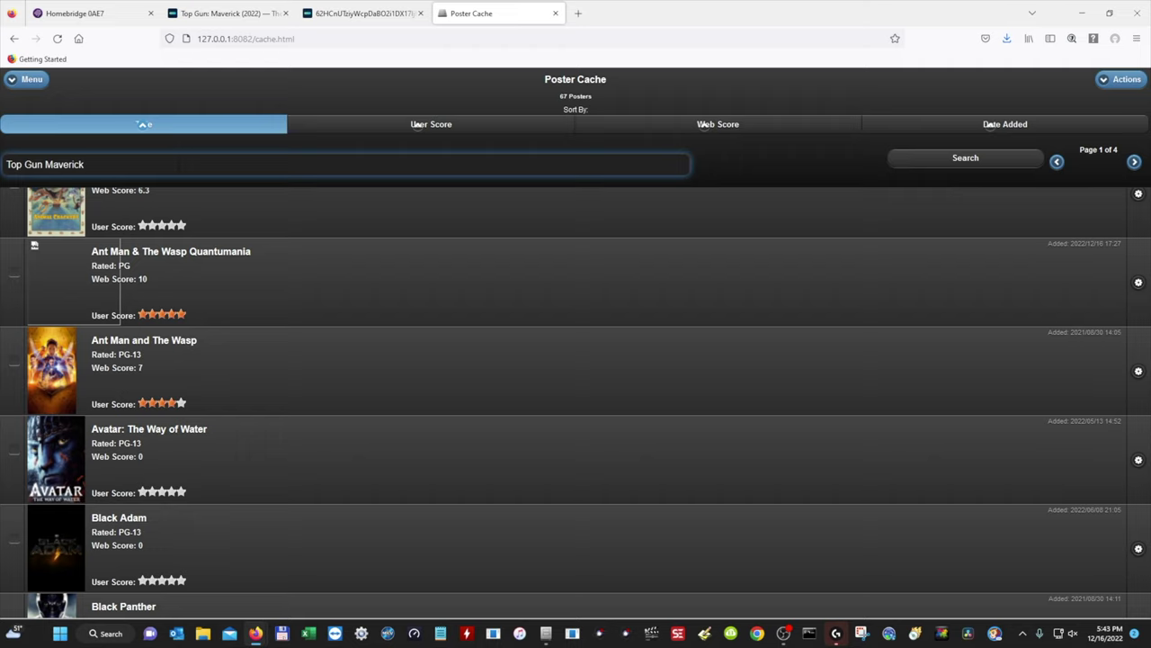
pyautogui.click(899, 162)
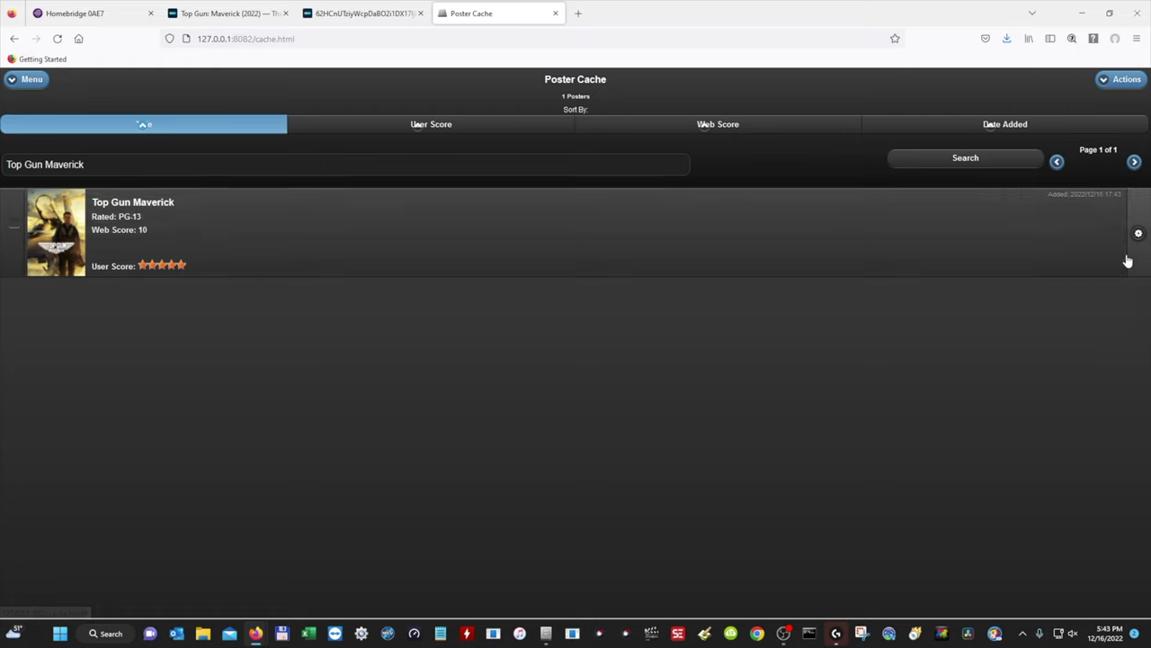
pyautogui.click(546, 633)
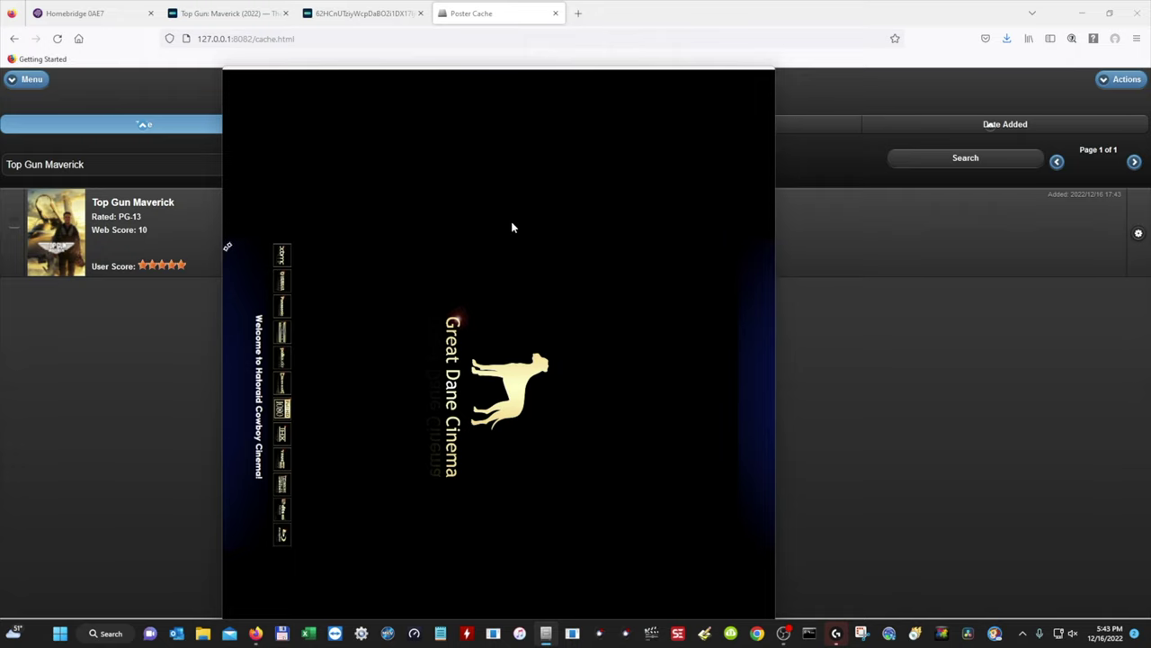
pyautogui.click(1138, 233)
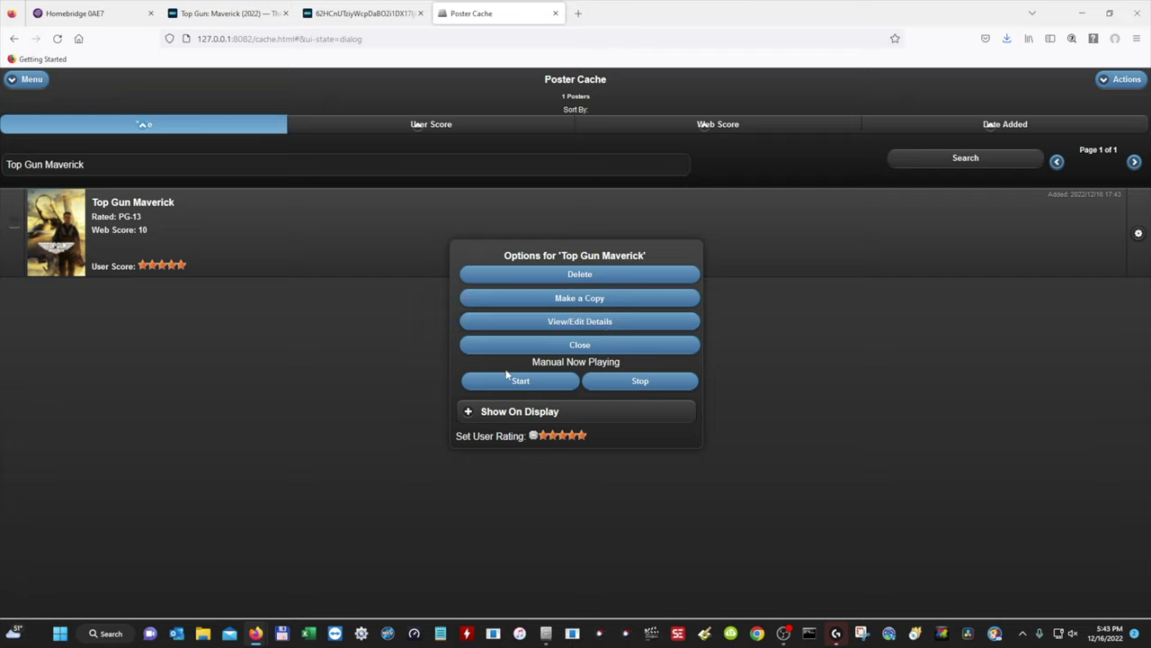
# Show the Top Gun Maverick poster on the Default display and bring that window forward
pyautogui.click(514, 412)
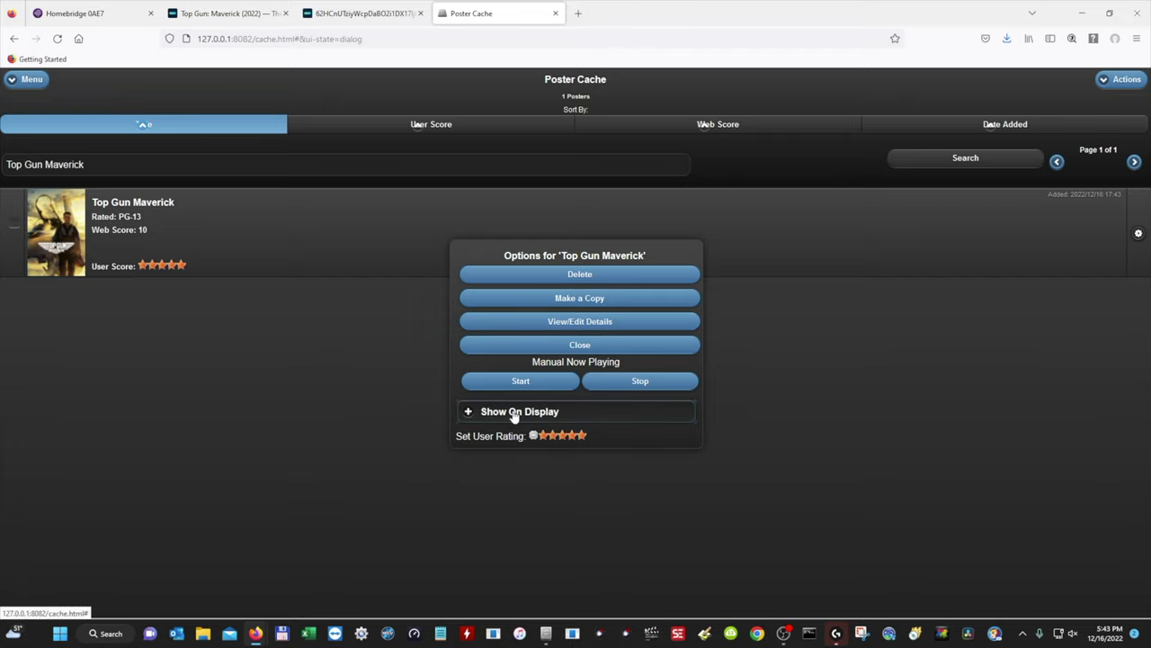
pyautogui.click(554, 456)
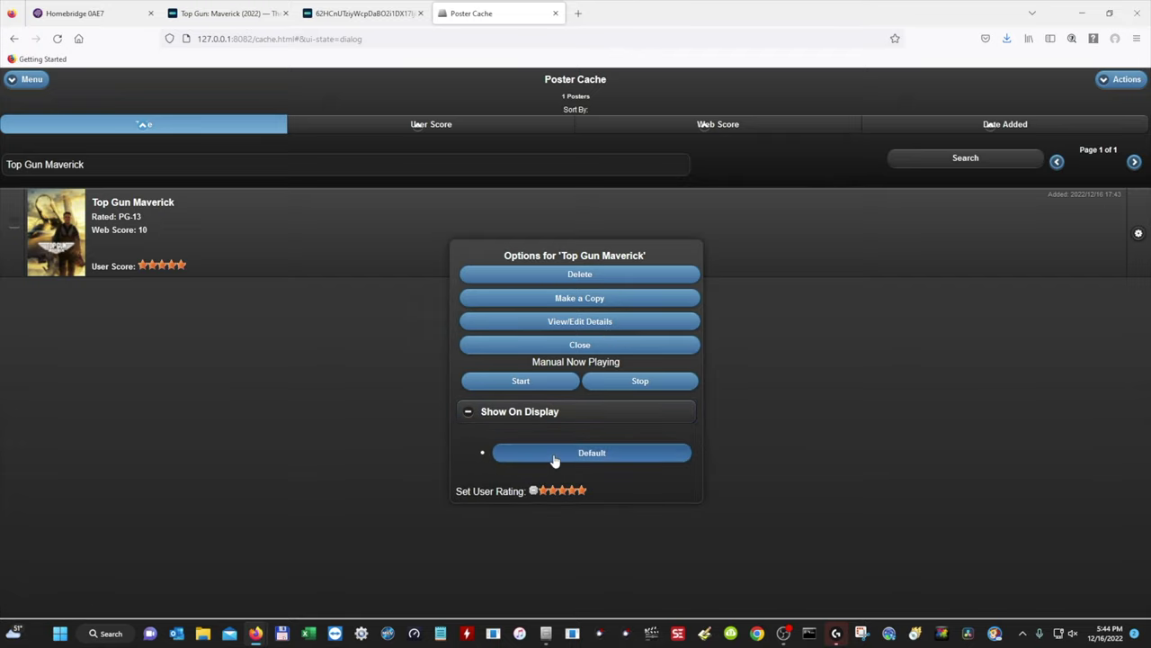
pyautogui.click(545, 634)
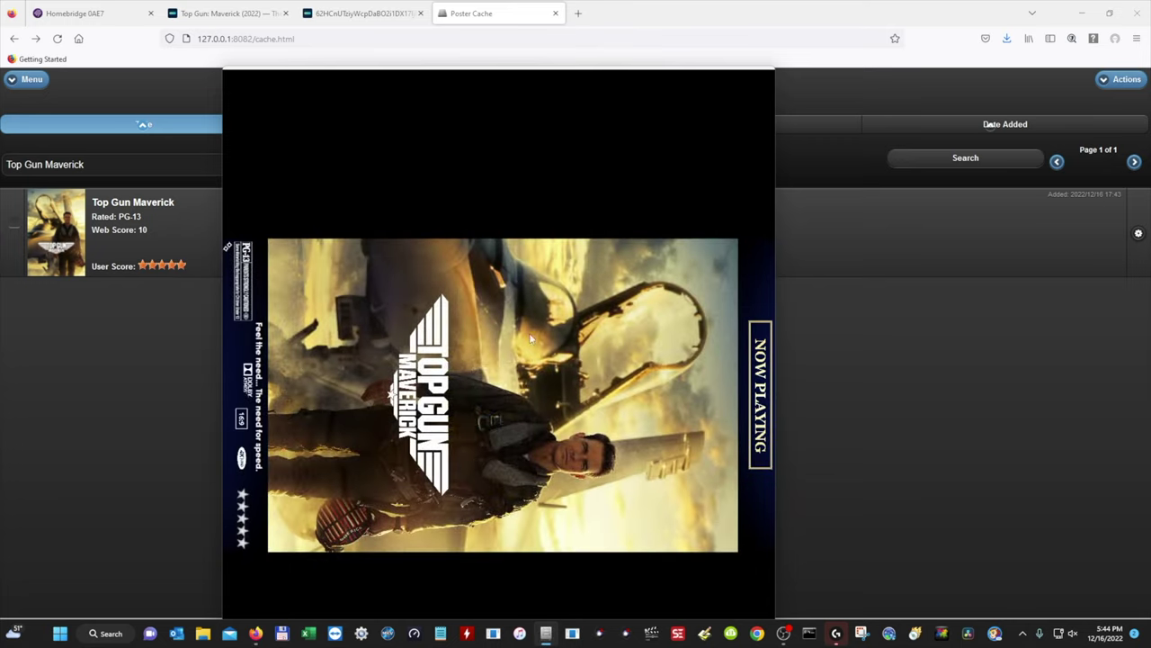
pyautogui.rightClick(509, 317)
# Preview the poster fullscreen, exit fullscreen, then launch Google Chrome
pyautogui.click(459, 334)
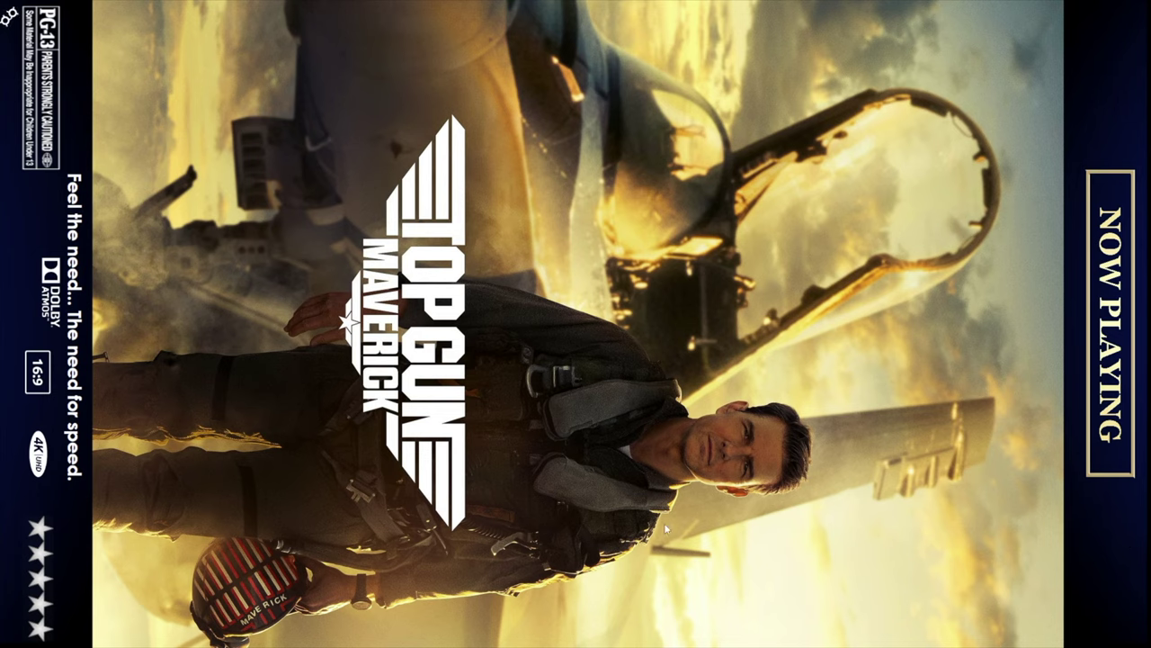
pyautogui.rightClick(690, 252)
pyautogui.click(645, 274)
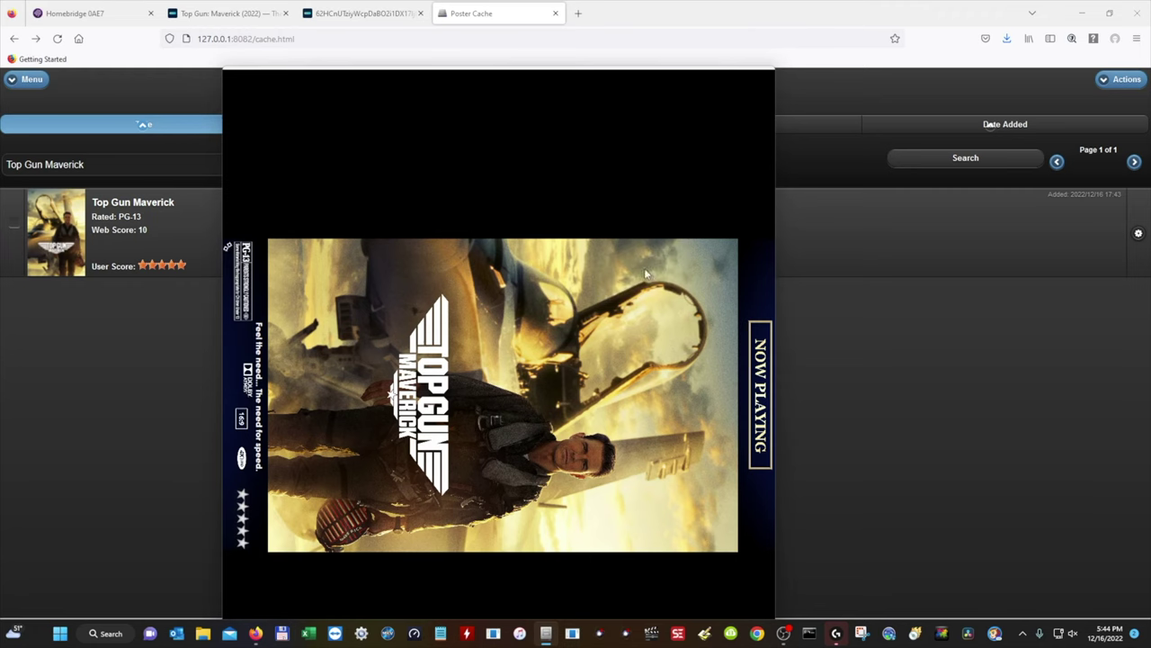
pyautogui.click(758, 634)
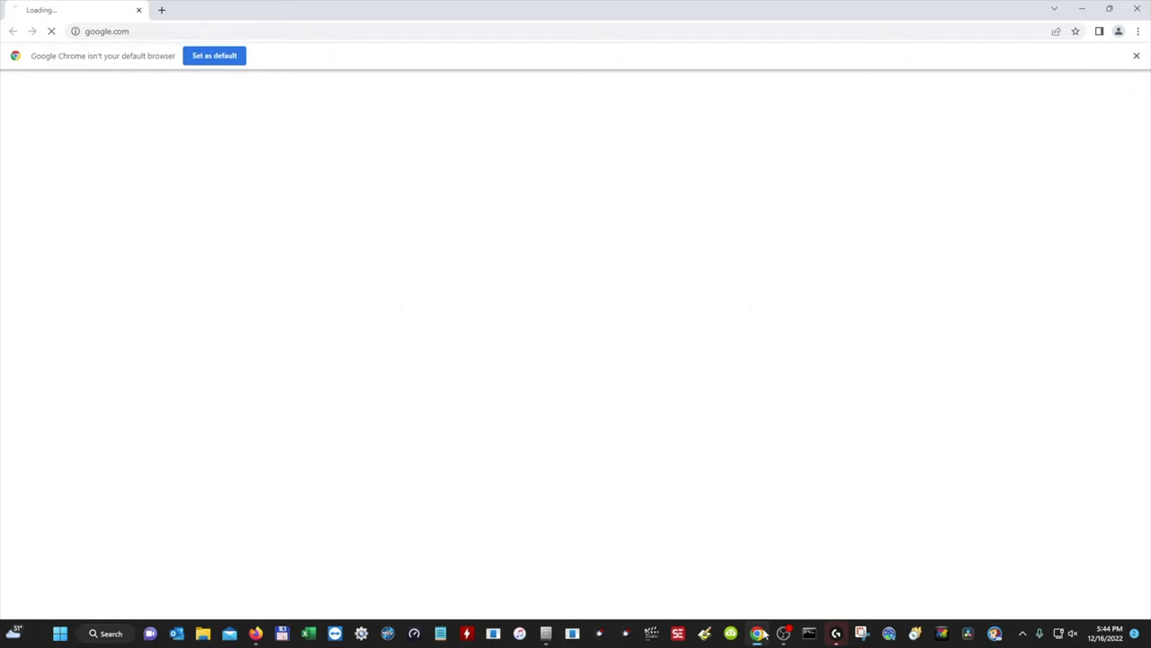
# Cast the whole screen from Chrome to the GUEST ROOM TV
pyautogui.click(1138, 31)
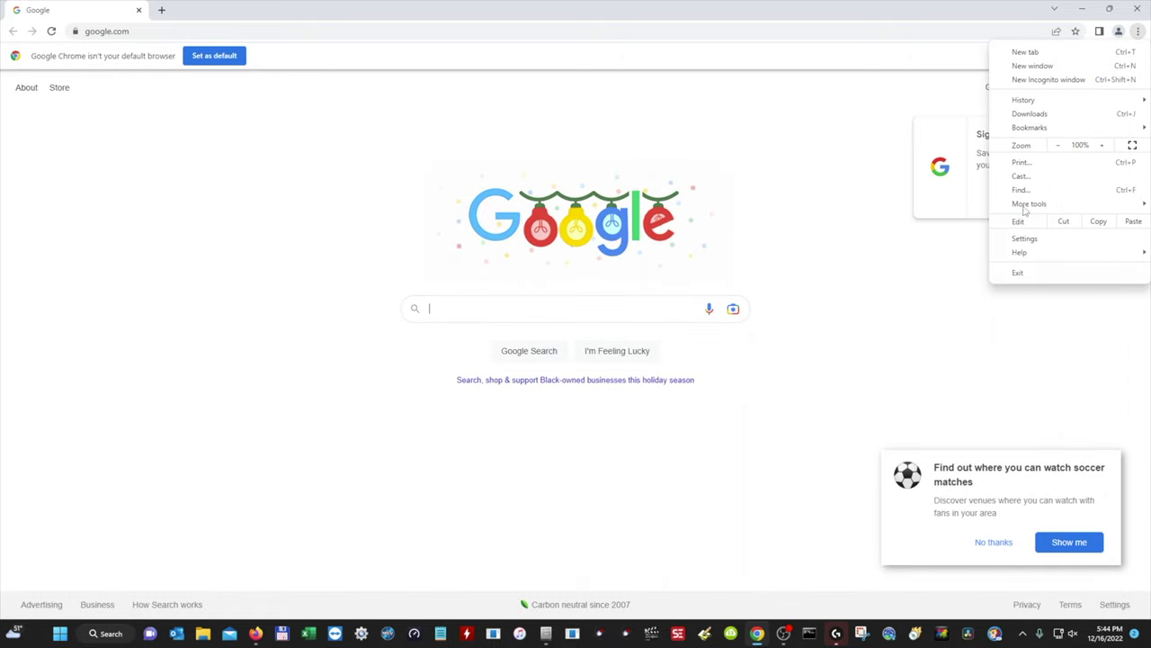
pyautogui.click(1024, 176)
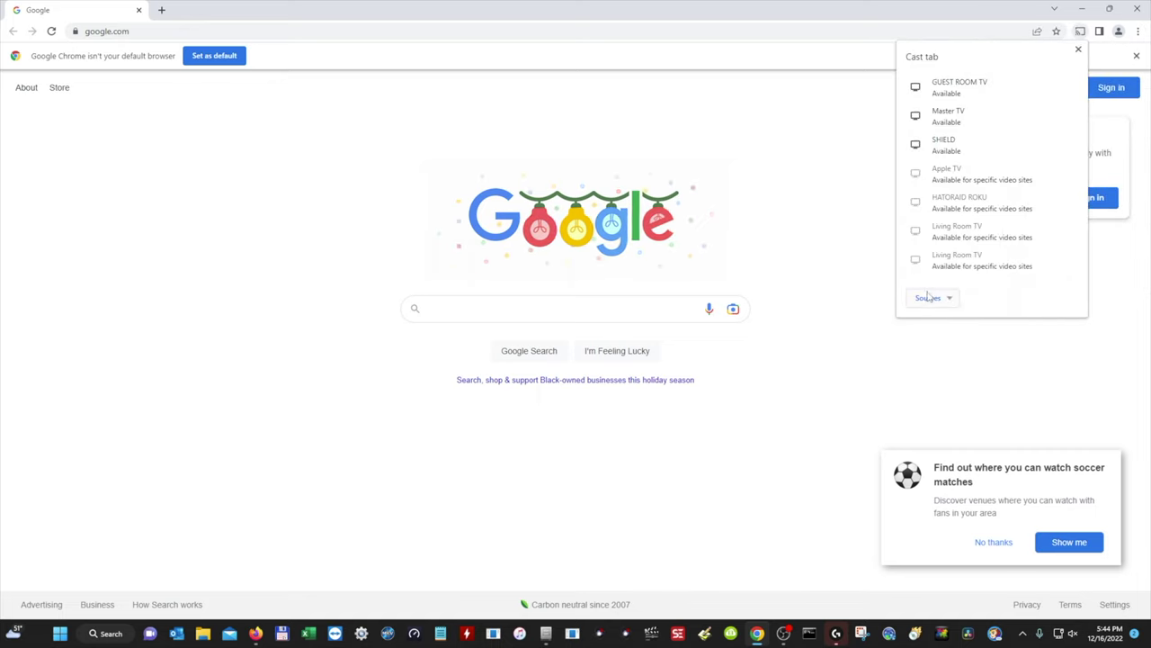
pyautogui.click(930, 300)
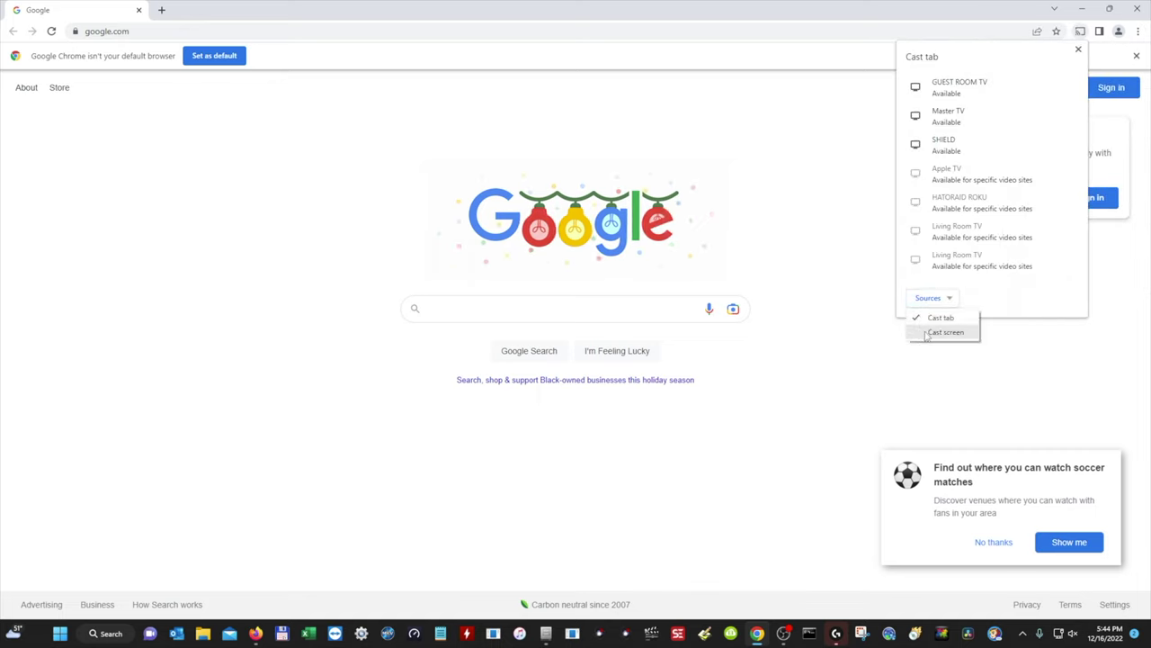
pyautogui.click(944, 332)
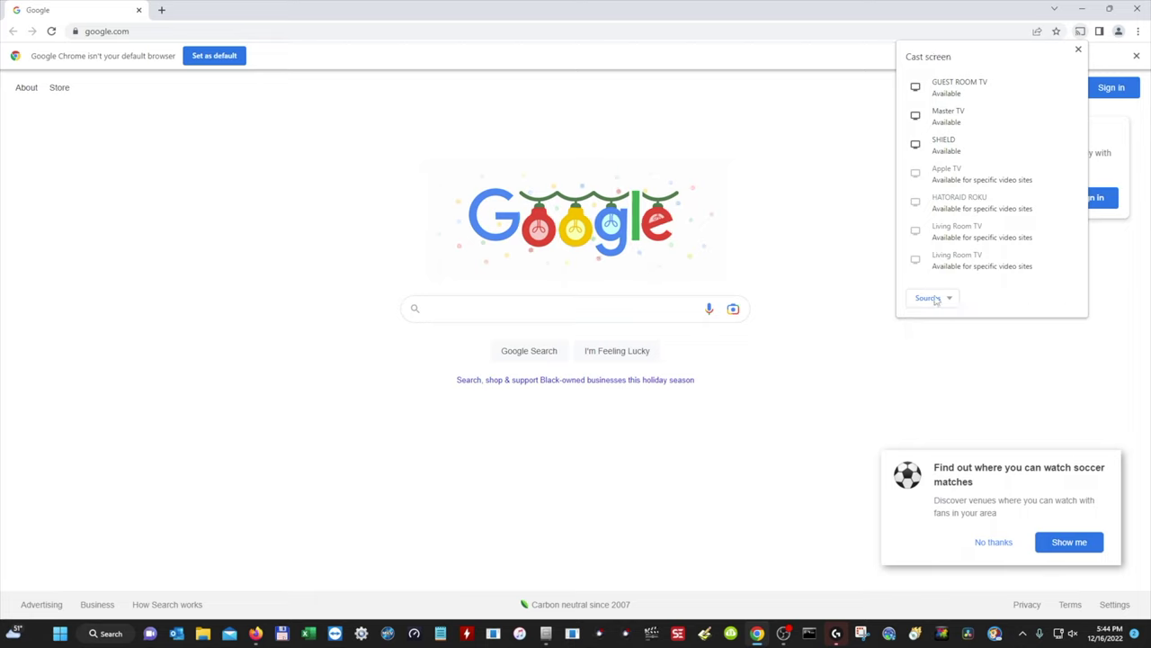
pyautogui.click(948, 89)
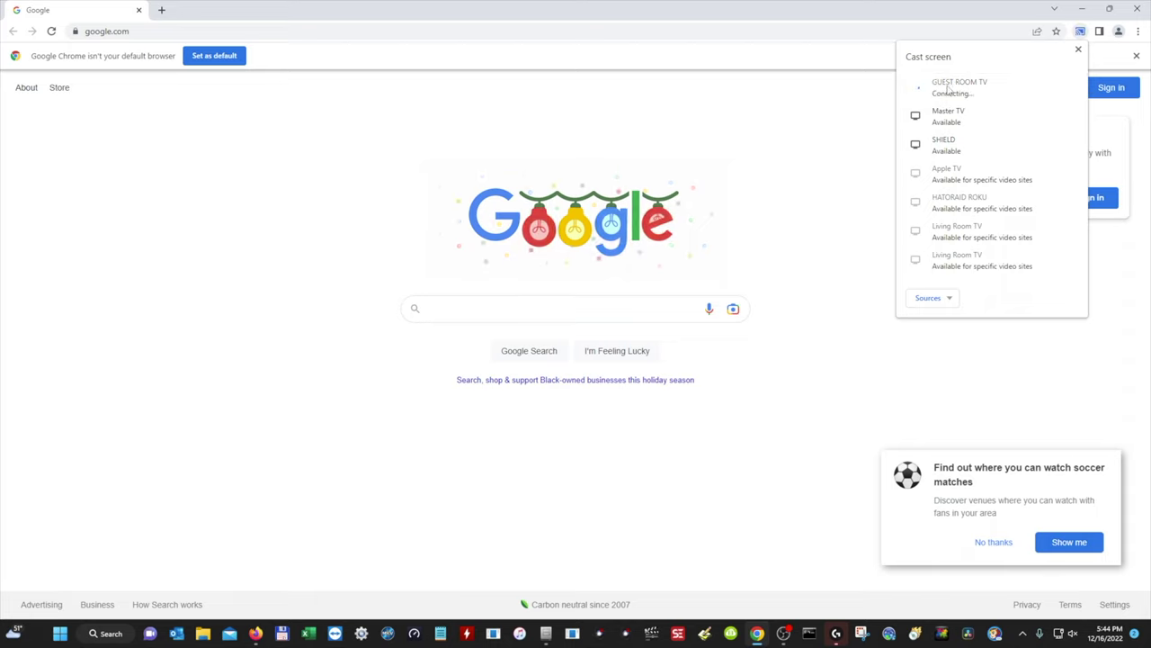
# Bring the Top Gun Maverick poster window forward and maximize it to fullscreen
pyautogui.click(546, 634)
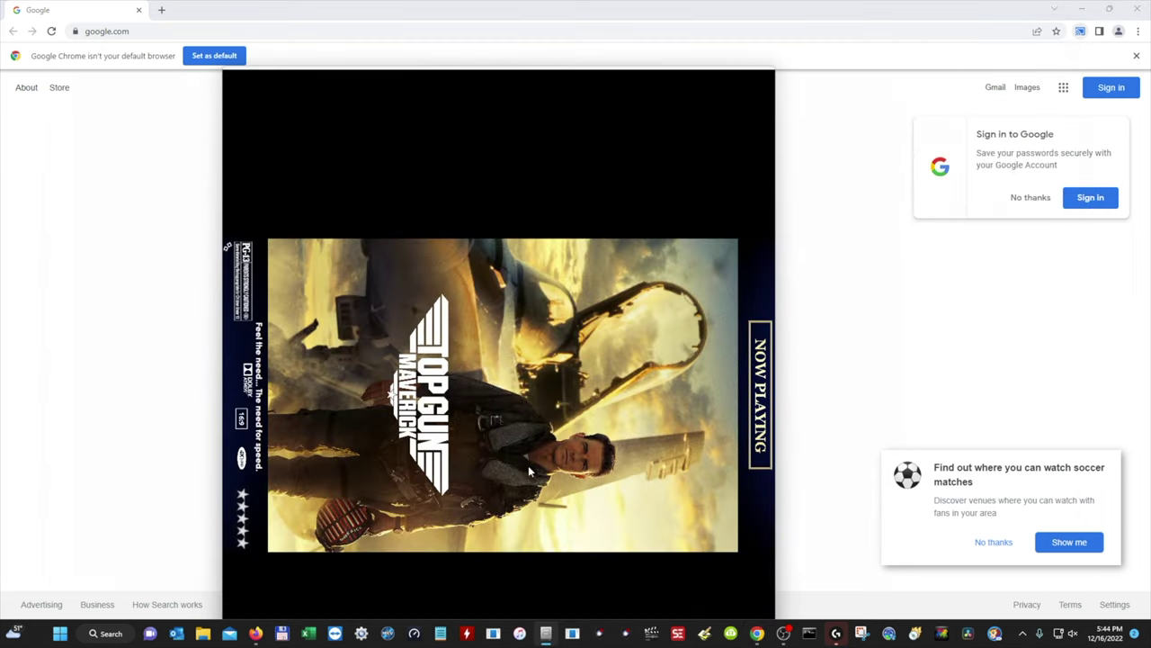
pyautogui.rightClick(514, 380)
pyautogui.click(495, 403)
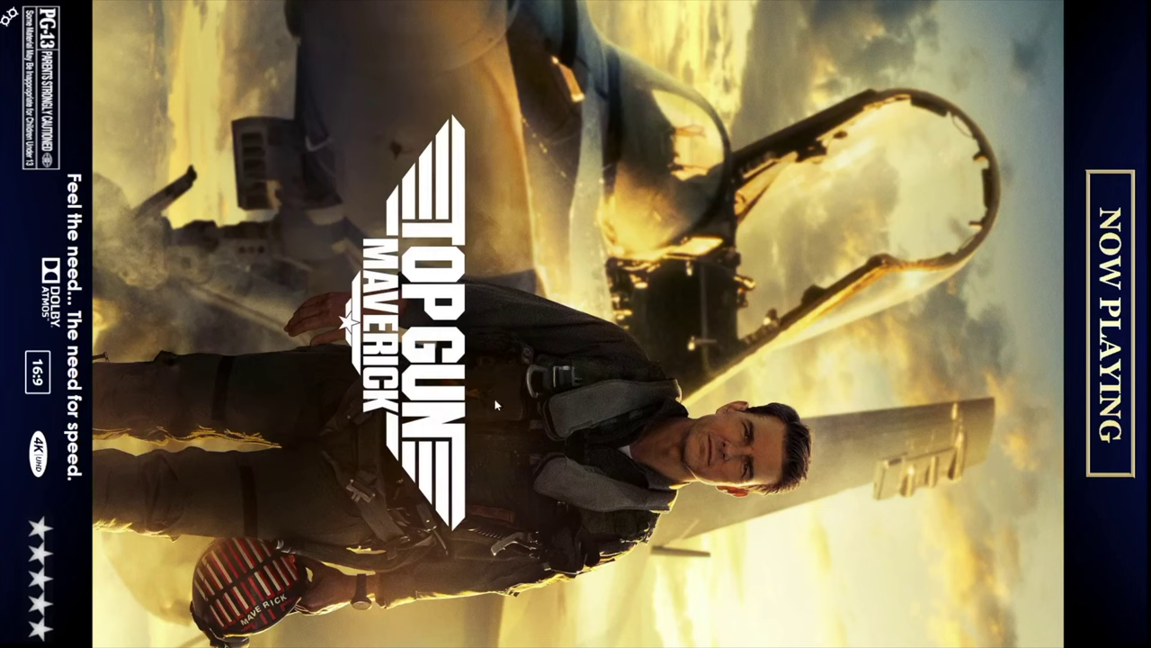